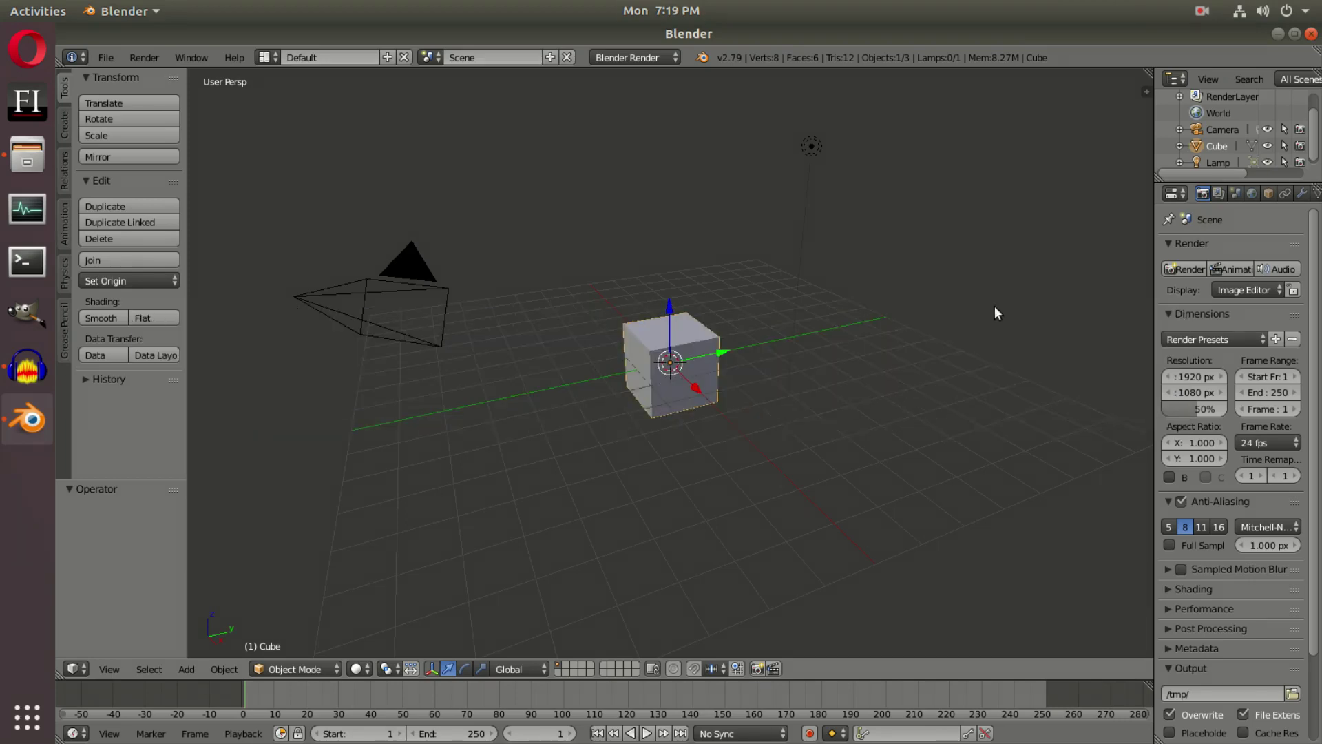
# Delete the default cube and the original camera, then switch to front view.
pyautogui.press('x')
pyautogui.click(994, 306)
pyautogui.rightClick(805, 143)
pyautogui.rightClick(405, 299)
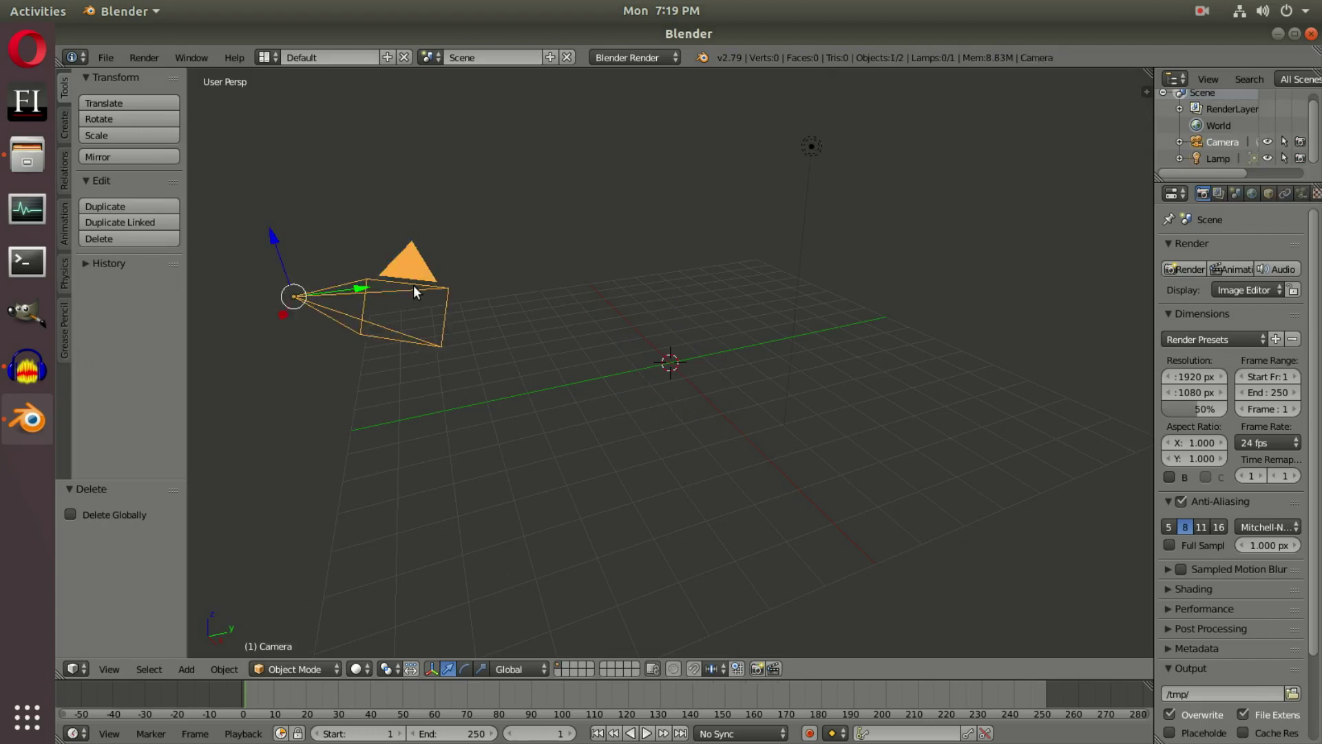
pyautogui.press('Delete')
pyautogui.press('KP_1')
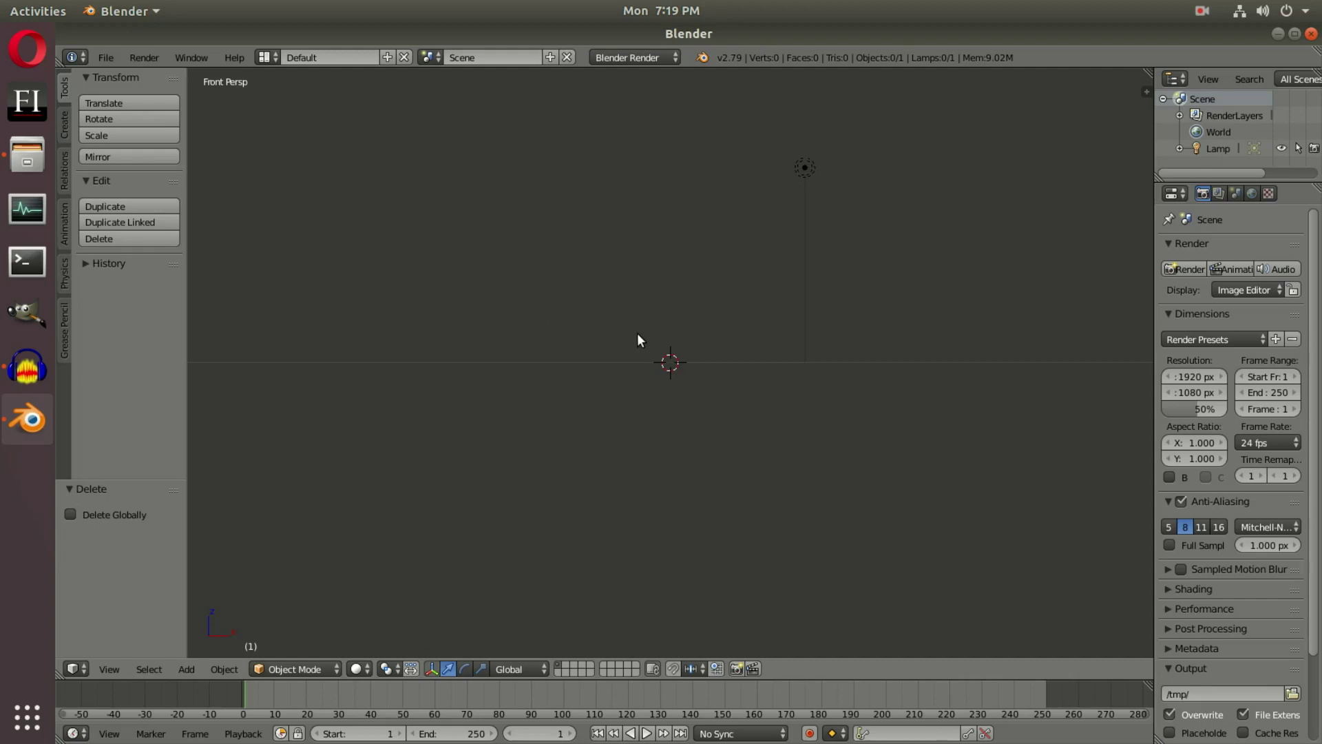
# Add a new camera, move it -10.85 along Y, and look through it.
pyautogui.hotkey('shift', 'a')
pyautogui.click(66, 134)
pyautogui.scroll(-5, 114, 221)
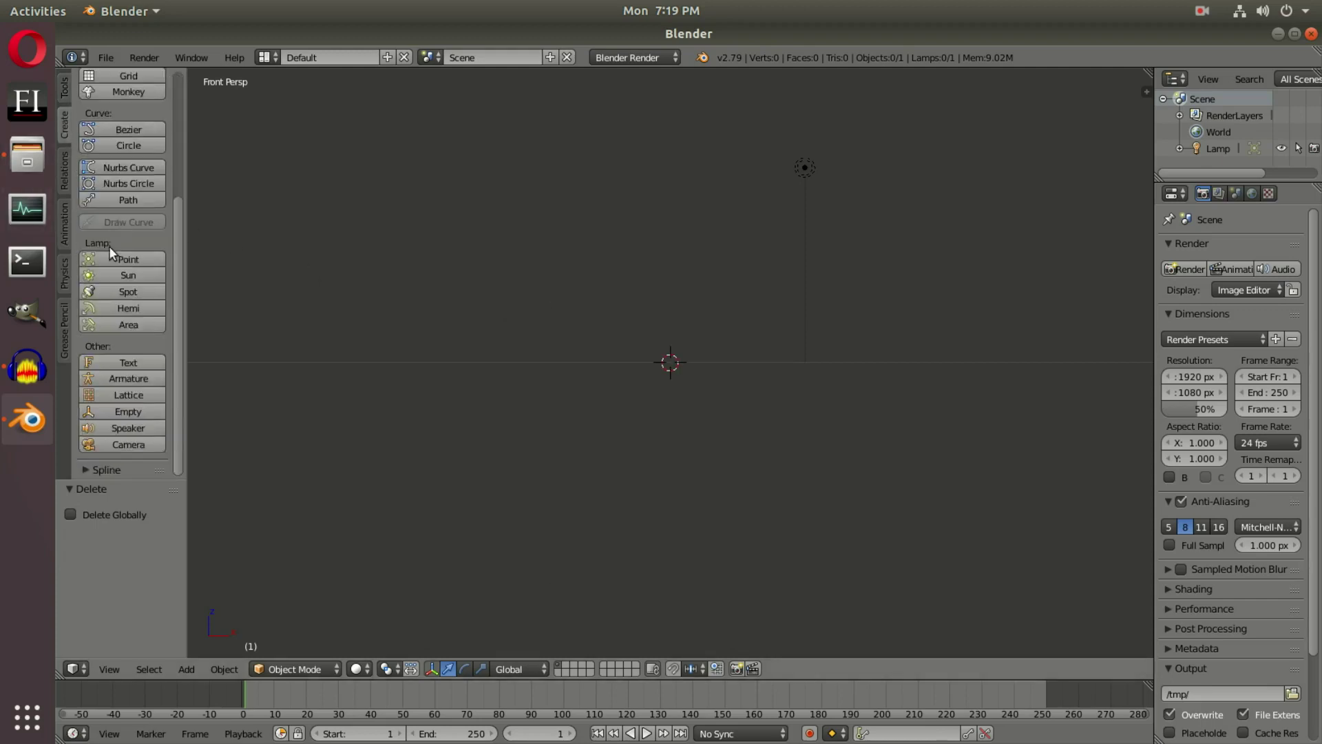
pyautogui.click(125, 445)
pyautogui.moveTo(858, 229)
pyautogui.mouseDown(button='middle')
pyautogui.moveTo(890, 349)
pyautogui.moveTo(844, 369)
pyautogui.mouseUp(button='middle')
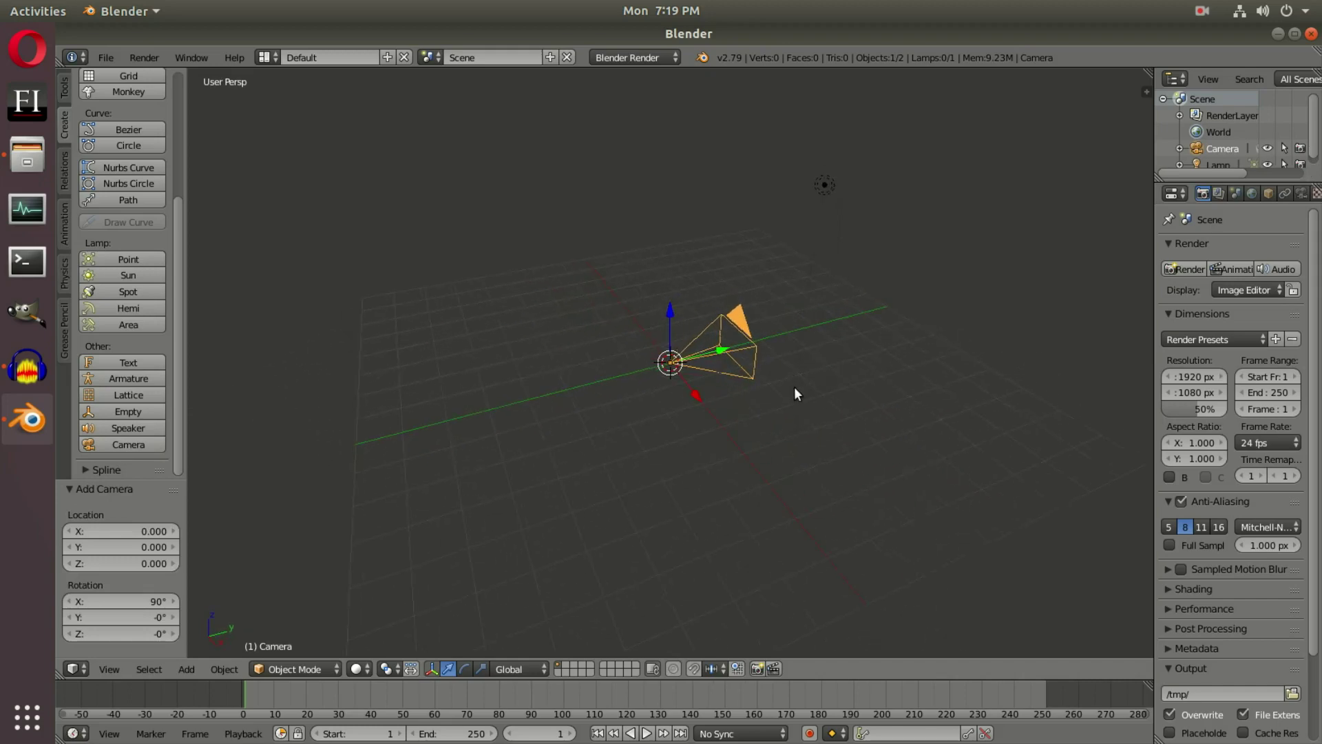
pyautogui.press('g')
pyautogui.press('y')
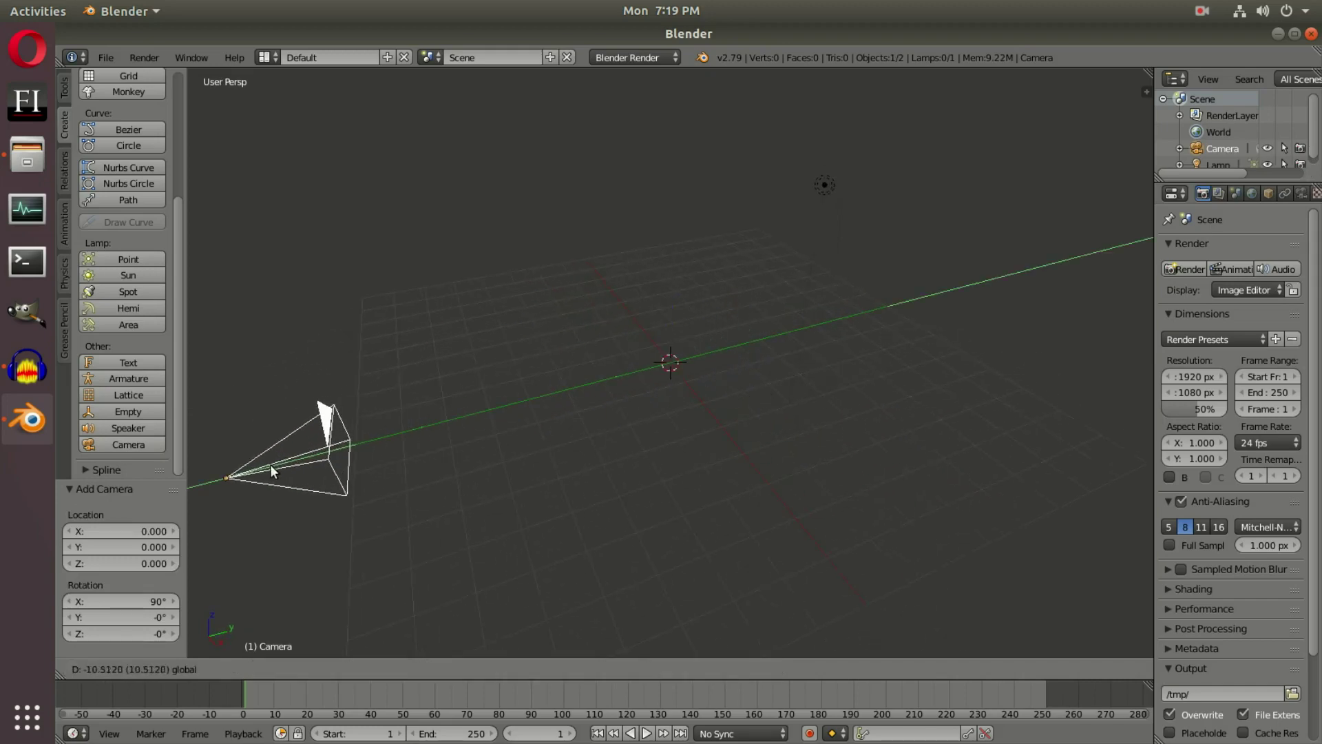
pyautogui.click(255, 466)
pyautogui.press('KP_0')
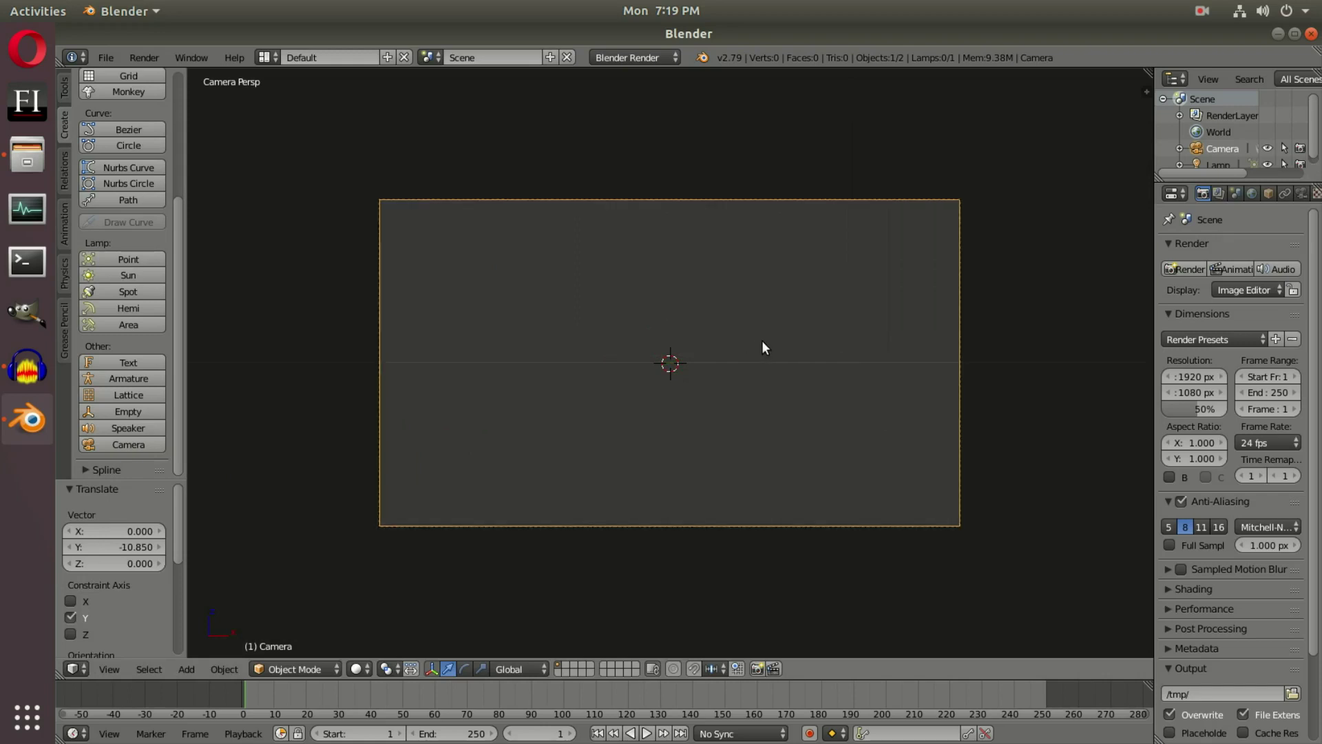
pyautogui.scroll(1, 761, 340)
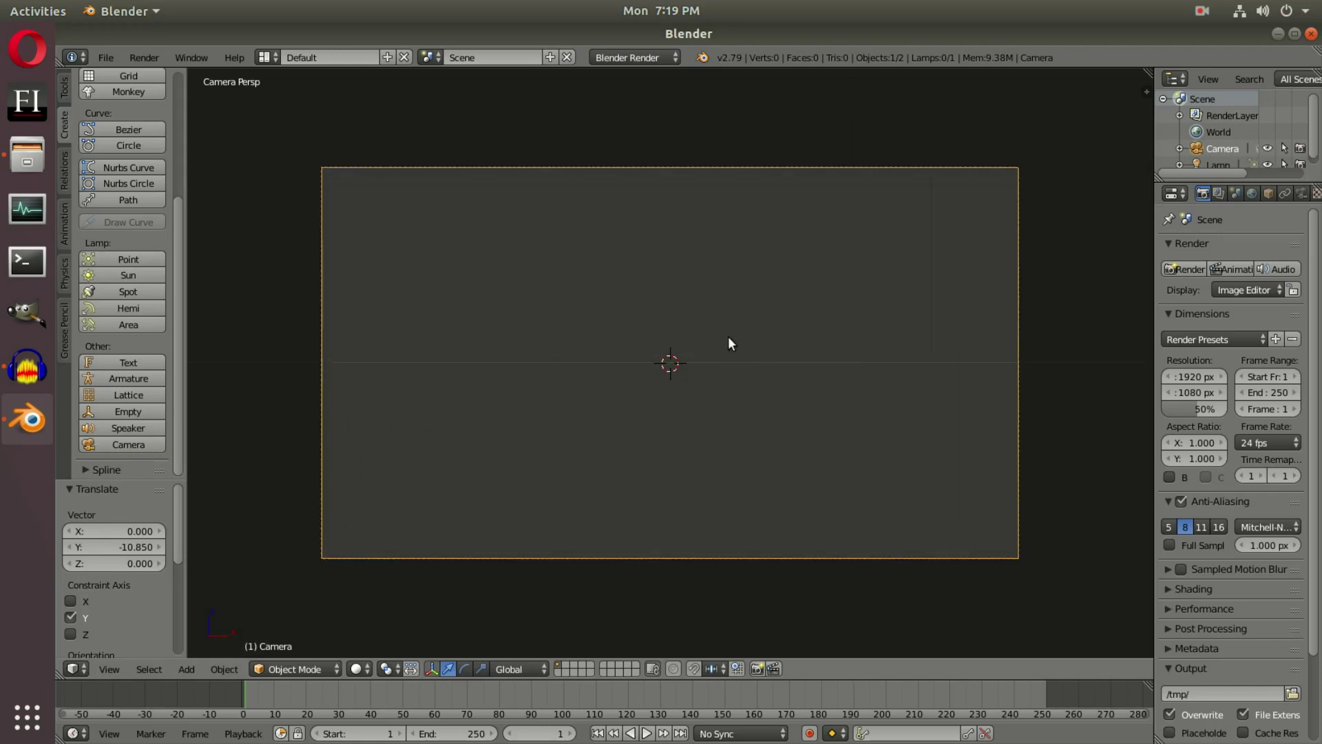
pyautogui.hotkey('shift', 'a')
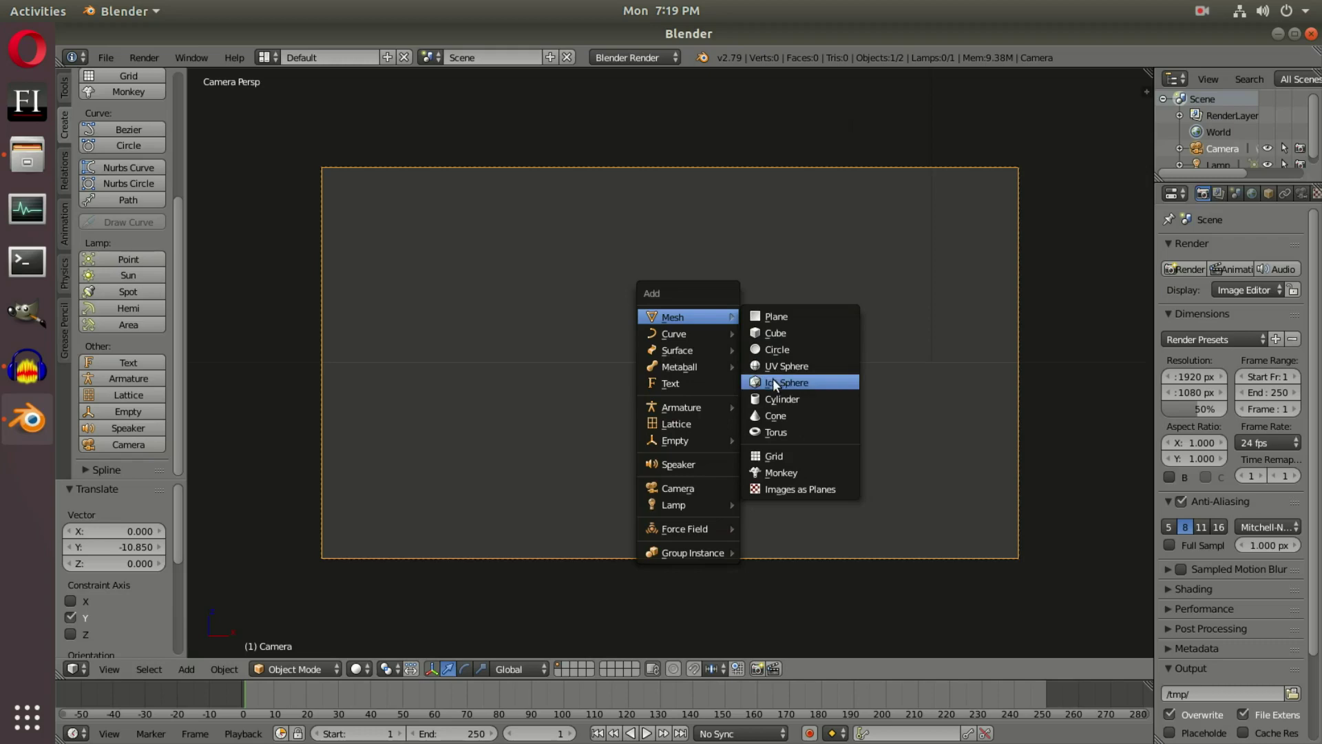
# Add an ico sphere at the centre and give it a Subdivision Surface modifier.
pyautogui.click(788, 382)
pyautogui.moveTo(707, 307); pyautogui.dragTo(741, 354, button='middle')
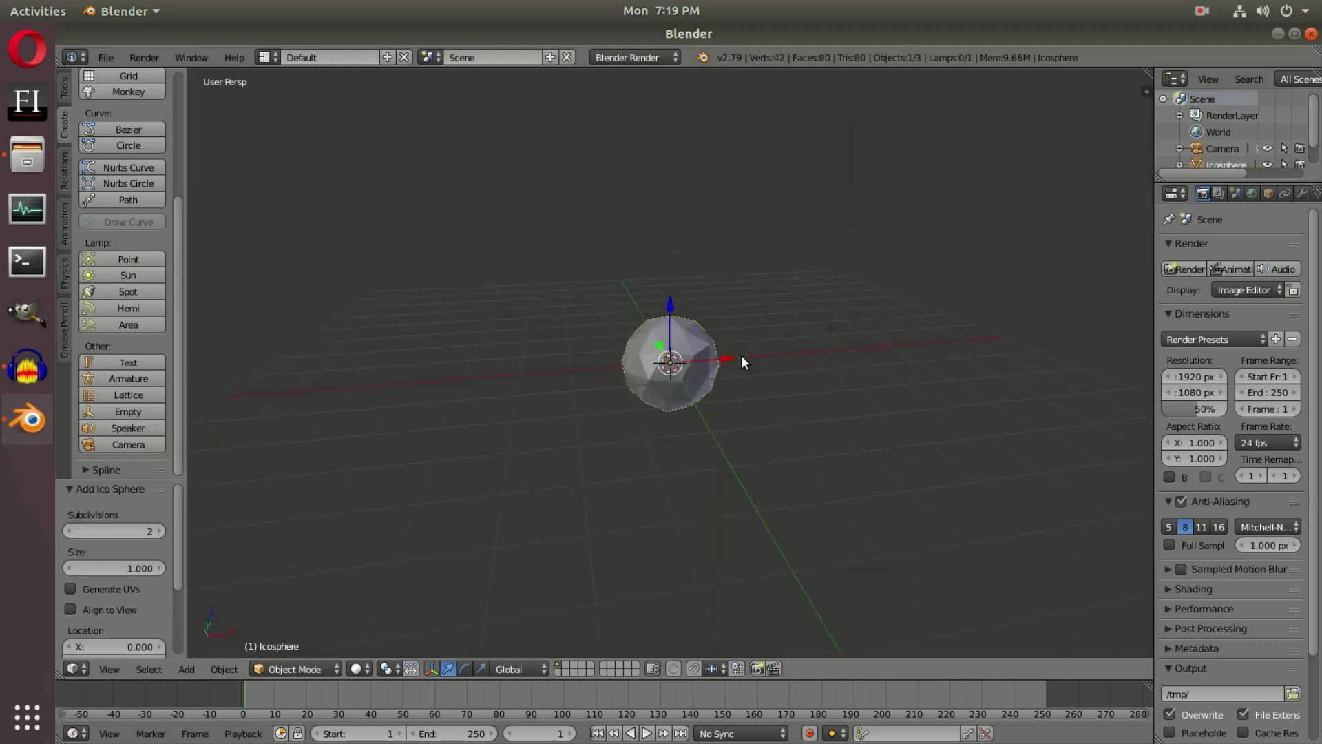
pyautogui.scroll(2, 774, 379)
pyautogui.moveTo(1154, 312); pyautogui.dragTo(1068, 322)
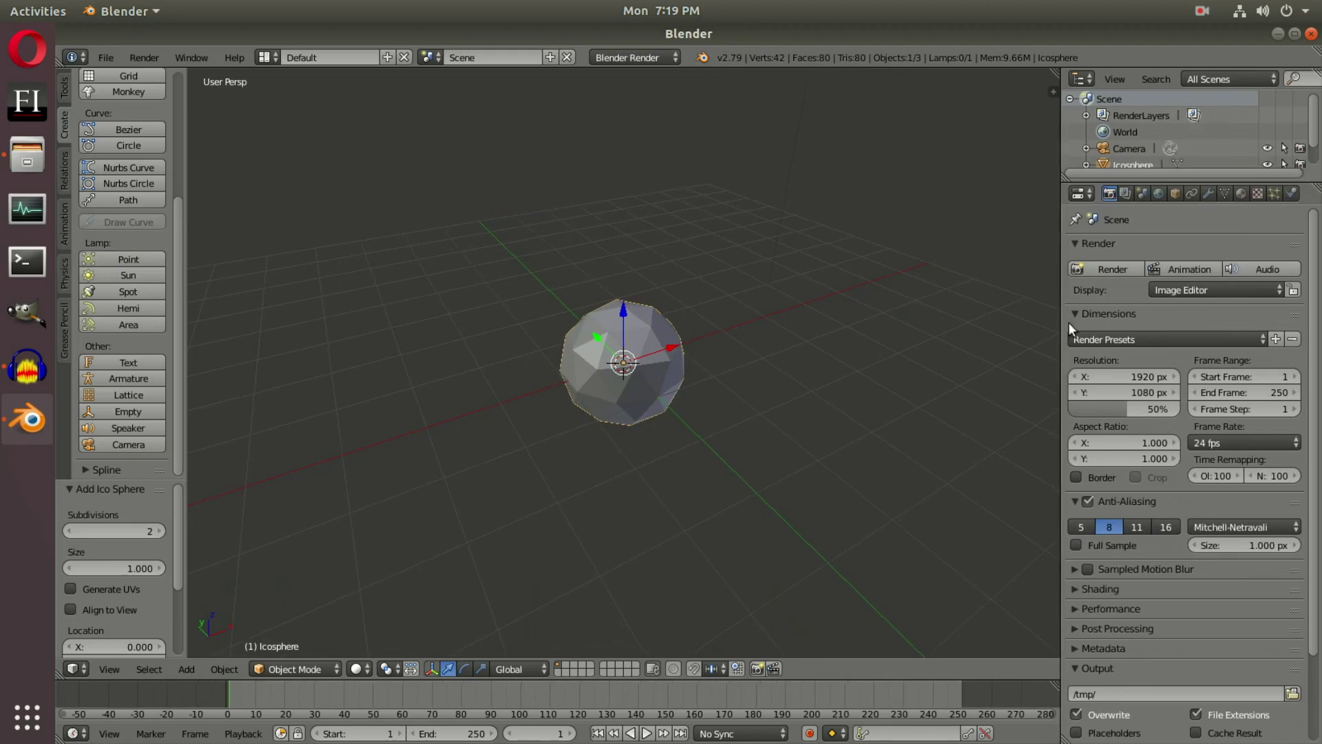
pyautogui.click(1212, 194)
pyautogui.moveTo(1061, 270); pyautogui.dragTo(1051, 269)
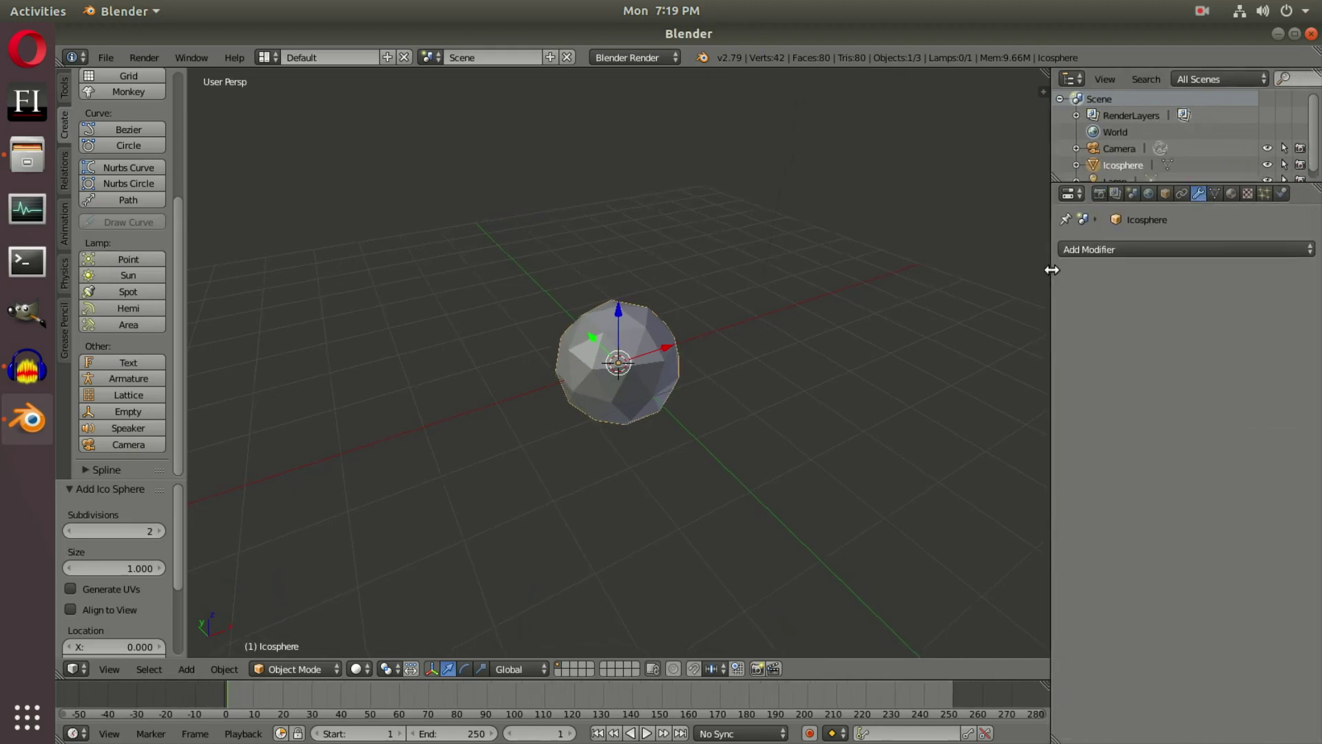
pyautogui.click(1110, 251)
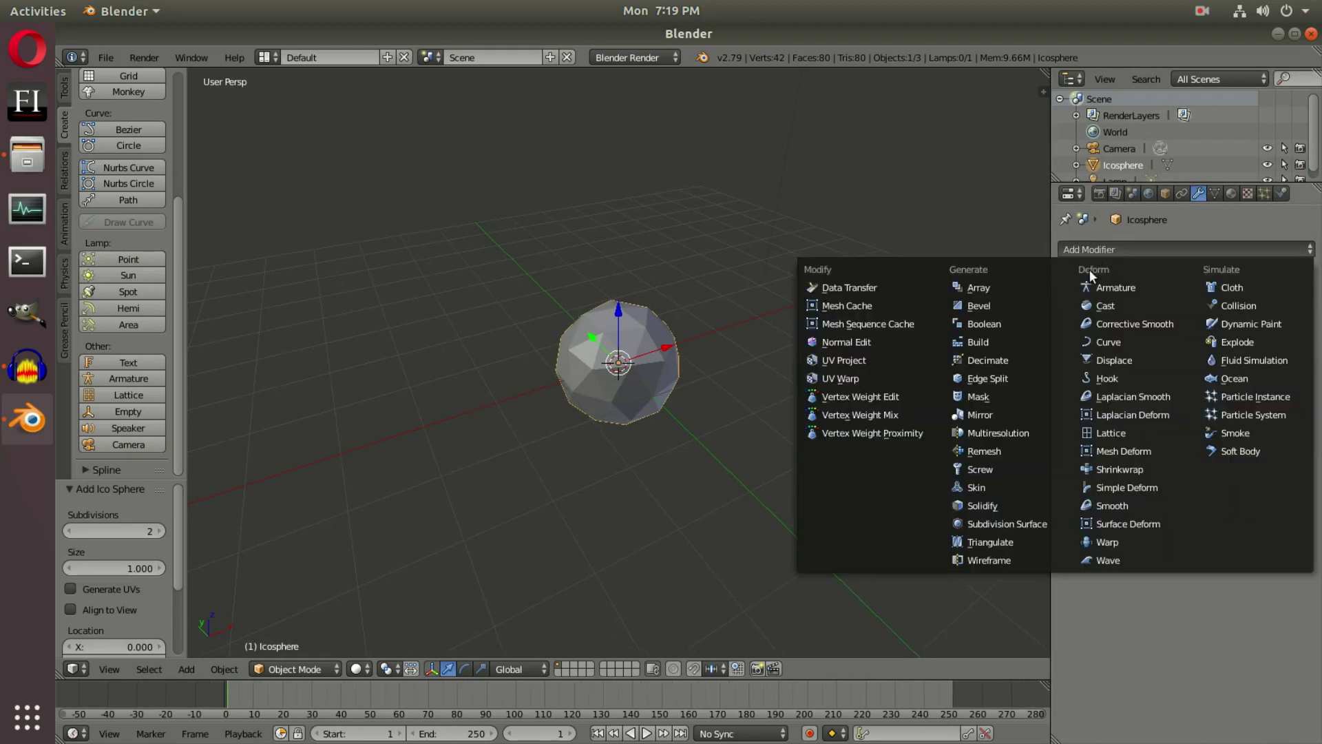
pyautogui.click(1022, 525)
# Raise the Subdivision Surface view and render levels to 3.
pyautogui.moveTo(691, 401); pyautogui.dragTo(702, 399, button='middle')
pyautogui.click(1180, 358)
pyautogui.click(1180, 358)
pyautogui.click(1179, 372)
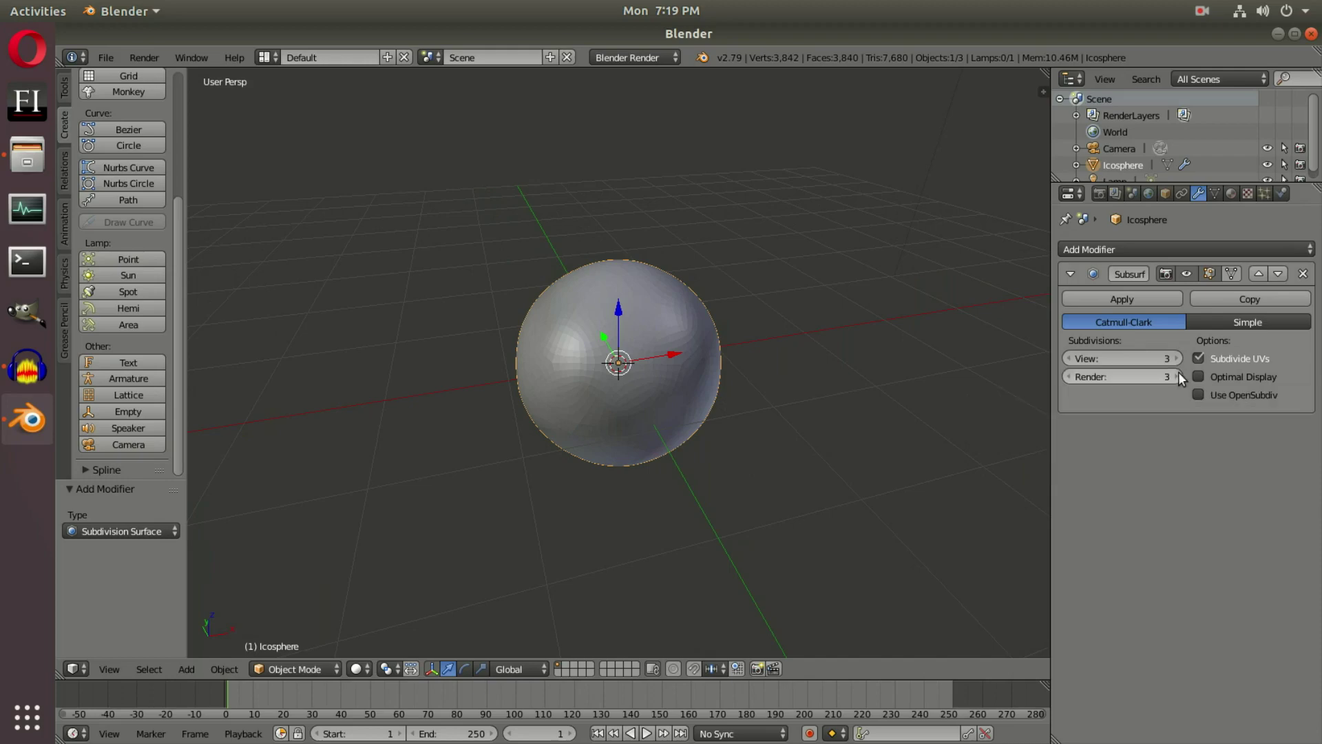
# Apply smooth shading to the sphere.
pyautogui.click(66, 93)
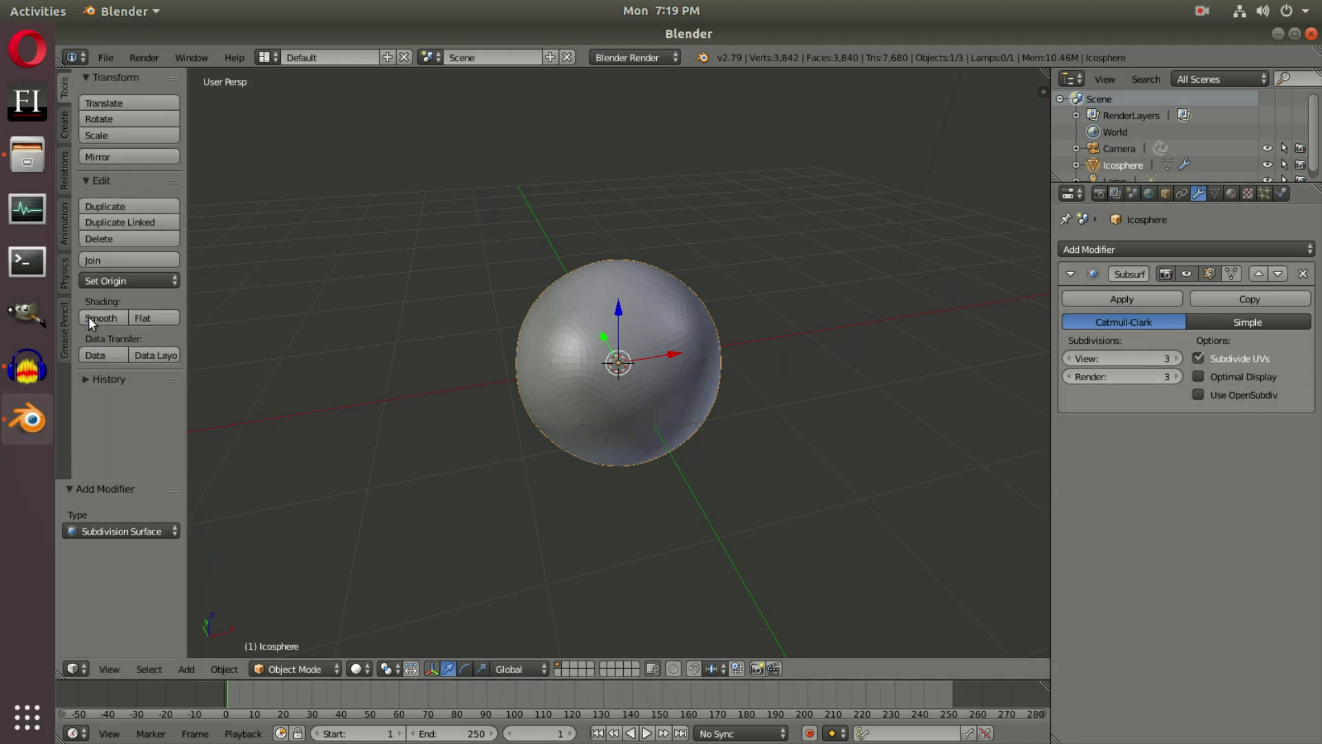
pyautogui.click(96, 318)
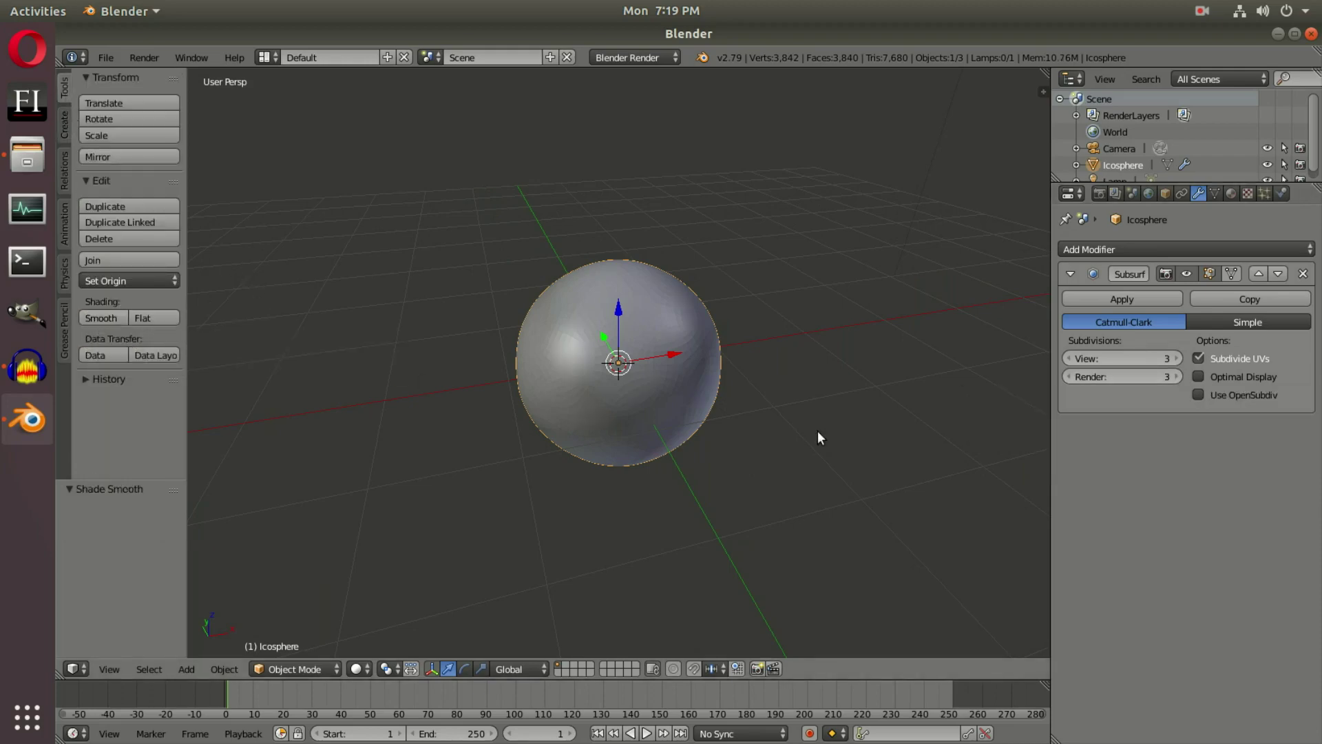
pyautogui.scroll(3, 799, 424)
pyautogui.scroll(2, 784, 418)
pyautogui.moveTo(651, 390); pyautogui.dragTo(596, 398, button='middle')
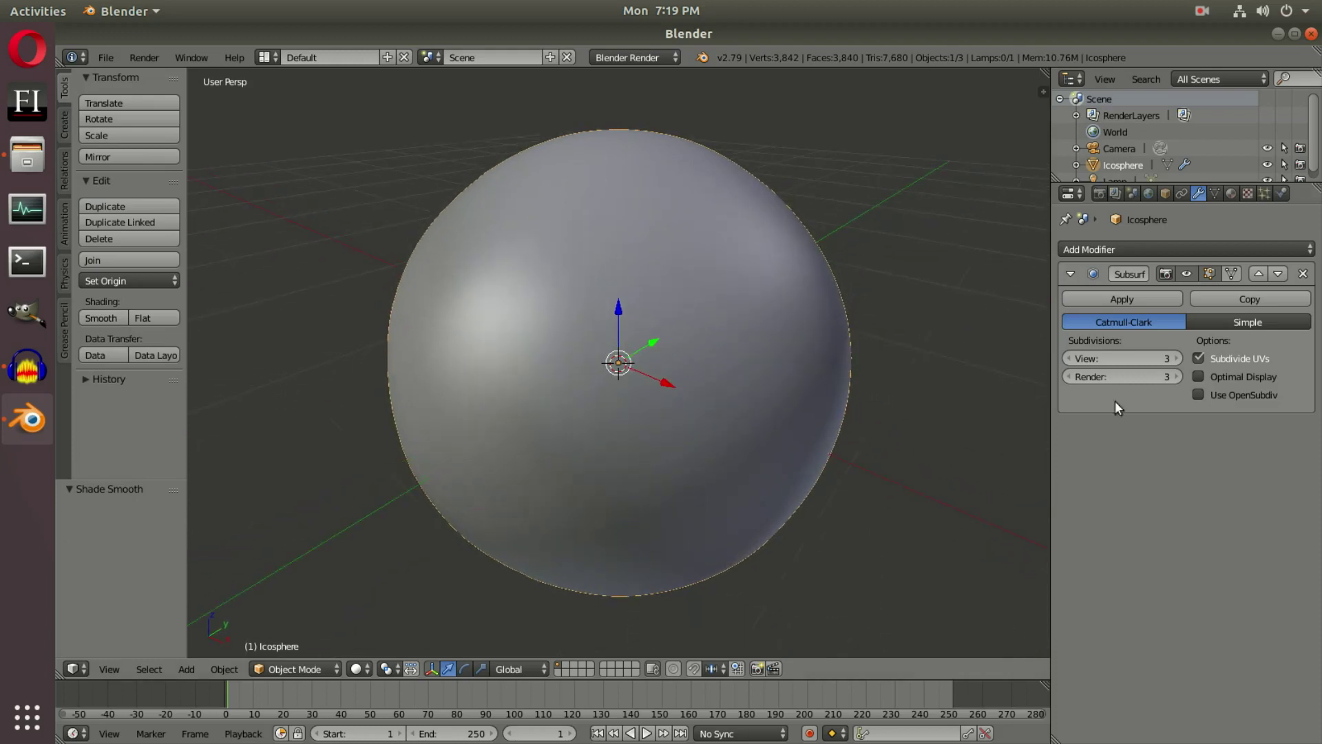
# Set both view and render subdivision levels to 4, then enter Edit Mode.
pyautogui.click(1177, 358)
pyautogui.click(1178, 377)
pyautogui.moveTo(710, 429); pyautogui.dragTo(827, 422, button='middle')
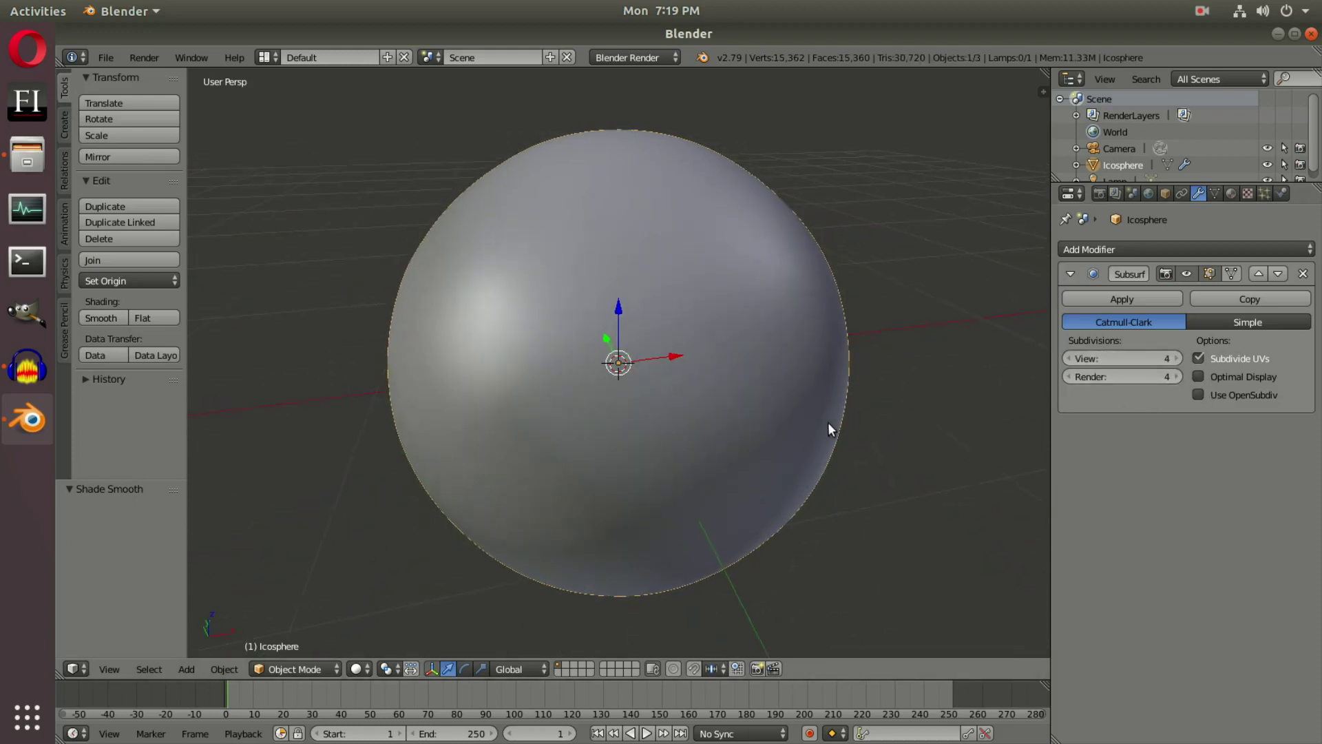
pyautogui.click(1179, 358)
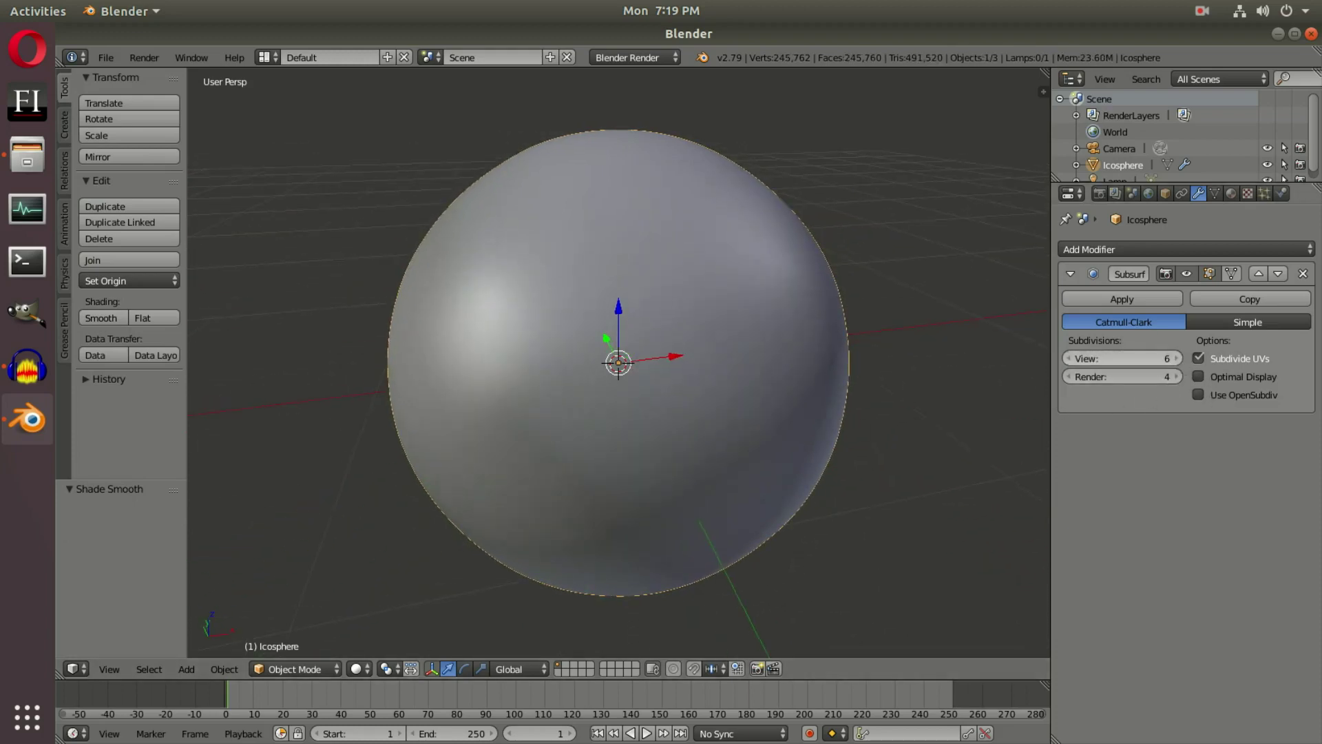
pyautogui.click(1068, 358)
pyautogui.click(1068, 358)
pyautogui.moveTo(683, 452)
pyautogui.mouseDown(button='middle')
pyautogui.moveTo(645, 268)
pyautogui.moveTo(740, 324)
pyautogui.mouseUp(button='middle')
pyautogui.scroll(-3, 720, 415)
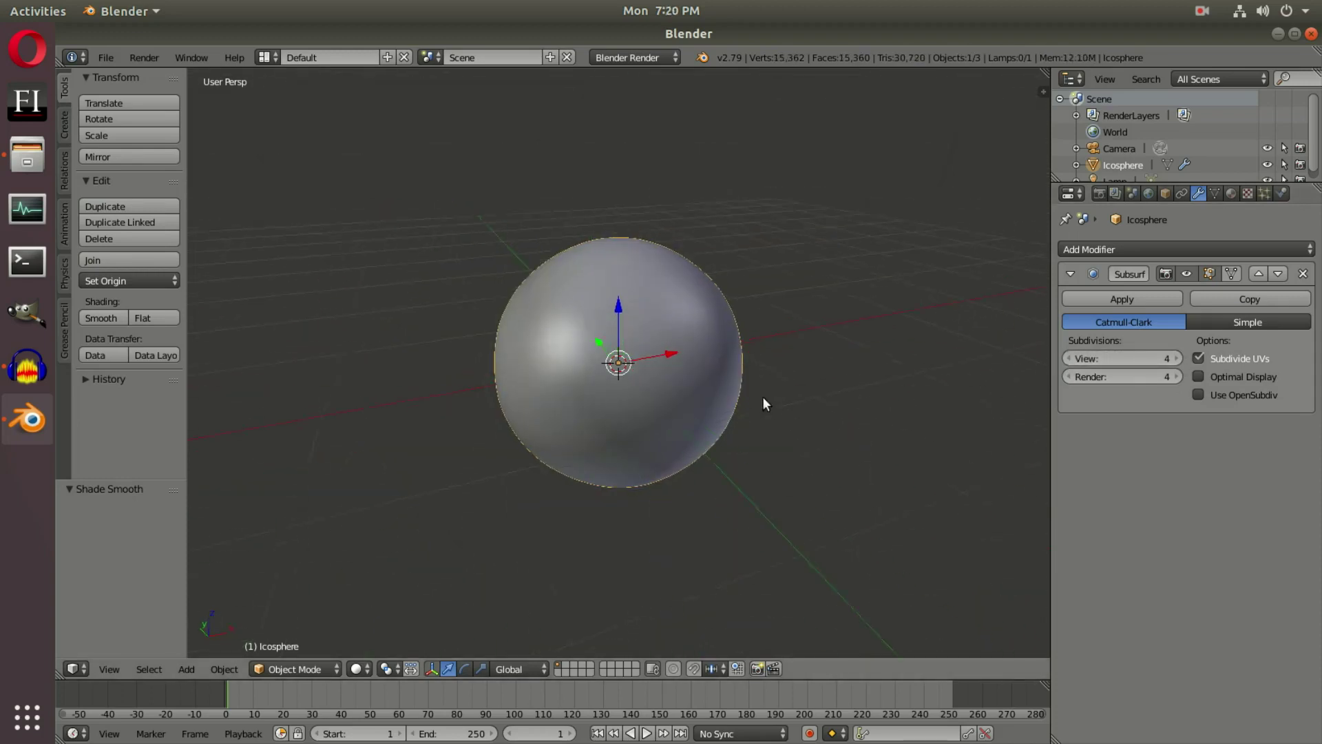
pyautogui.moveTo(799, 373); pyautogui.dragTo(726, 387, button='middle')
pyautogui.press('Tab')
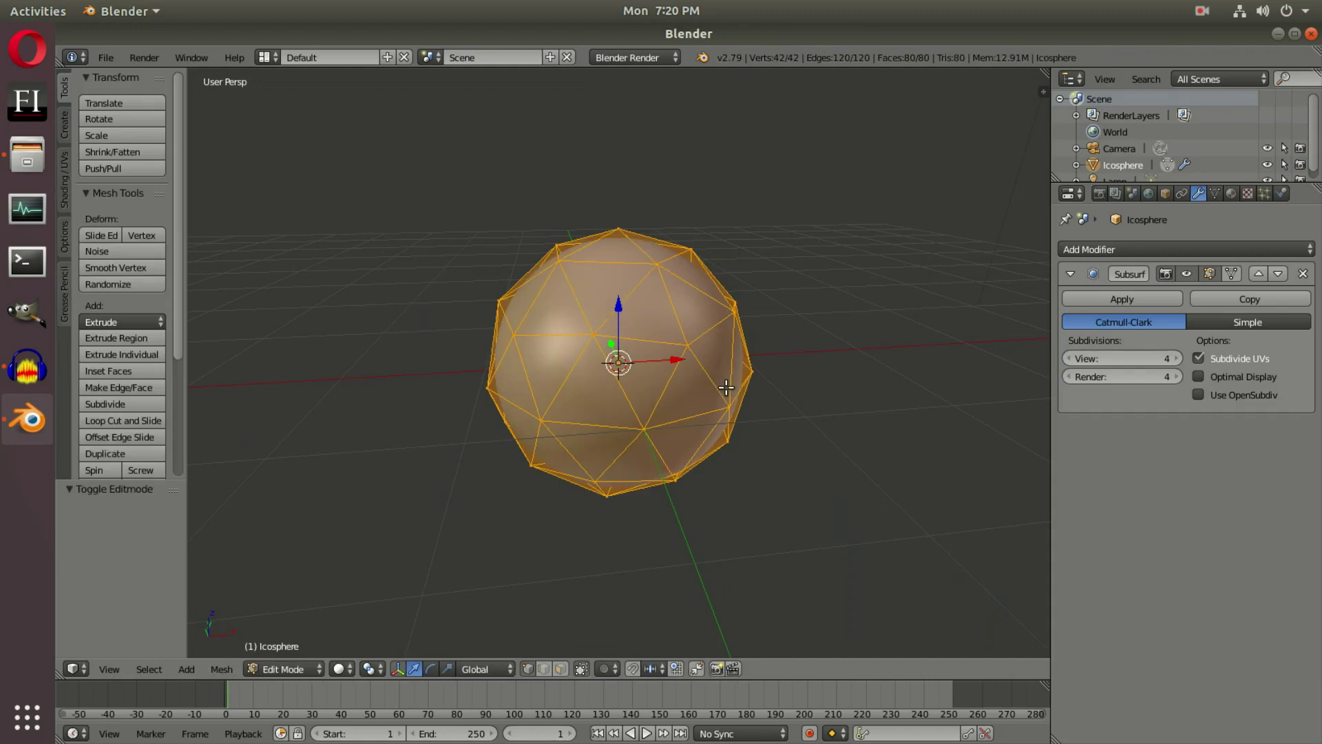
# Toggle the modifier's on-cage display while inspecting the sphere in Edit Mode.
pyautogui.scroll(2, 723, 383)
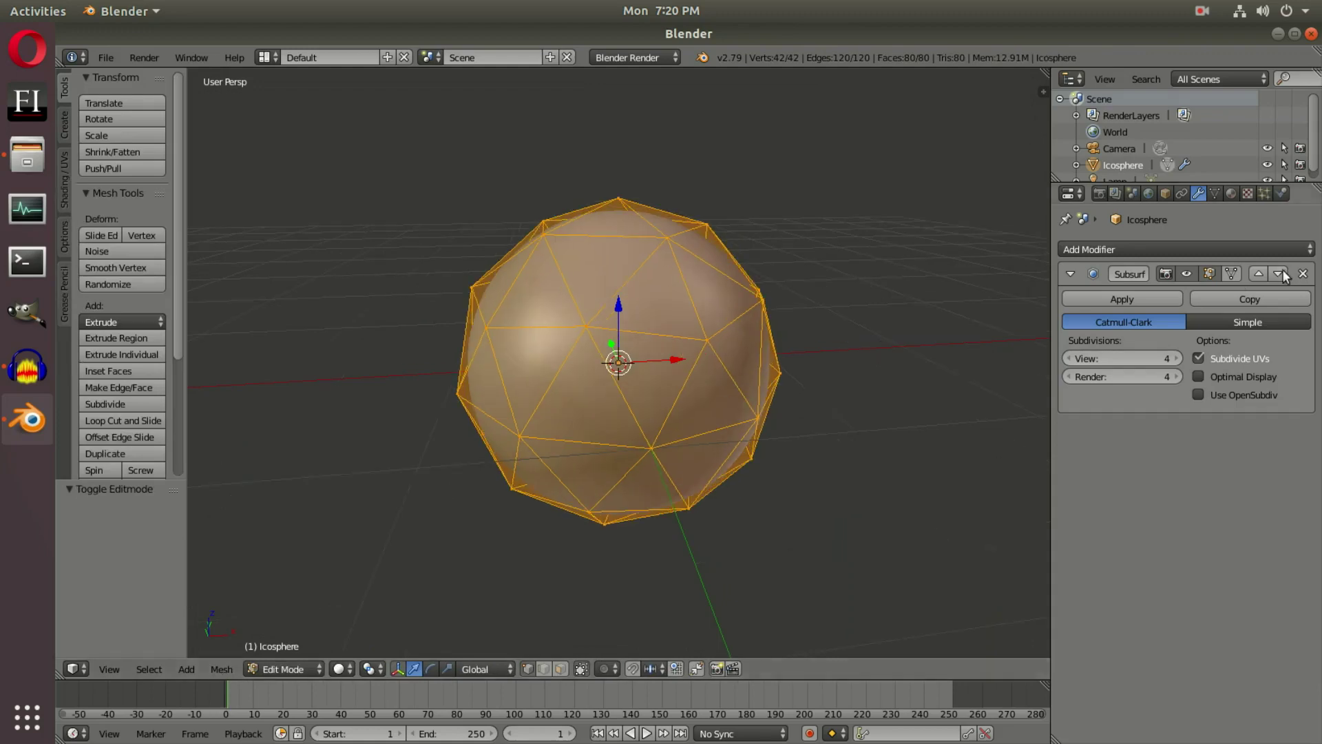
pyautogui.click(1232, 274)
pyautogui.click(1231, 274)
pyautogui.scroll(2, 614, 404)
pyautogui.moveTo(613, 404); pyautogui.dragTo(577, 423, button='middle')
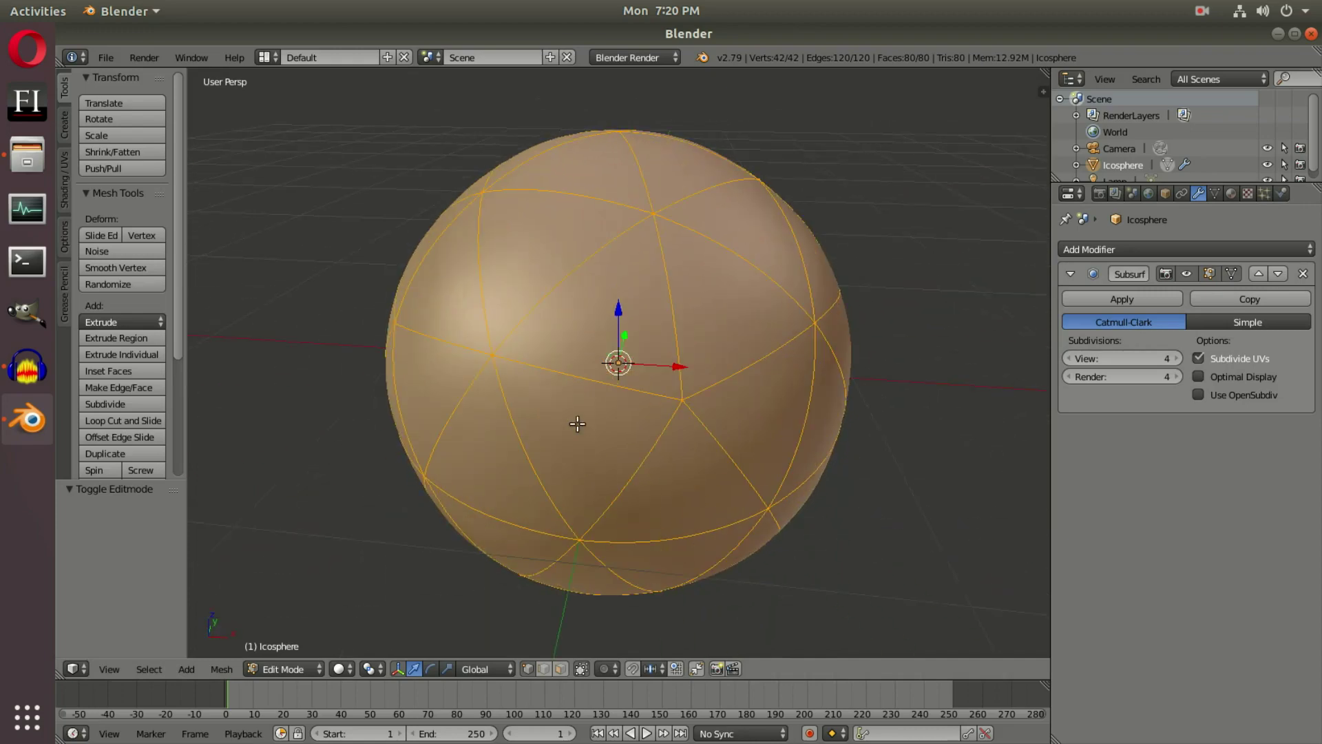
pyautogui.moveTo(673, 346)
pyautogui.mouseDown(button='middle')
pyautogui.moveTo(744, 251)
pyautogui.moveTo(666, 436)
pyautogui.mouseUp(button='middle')
# Back in Object Mode and camera view, scale the sphere up 1.602 times.
pyautogui.press('Tab')
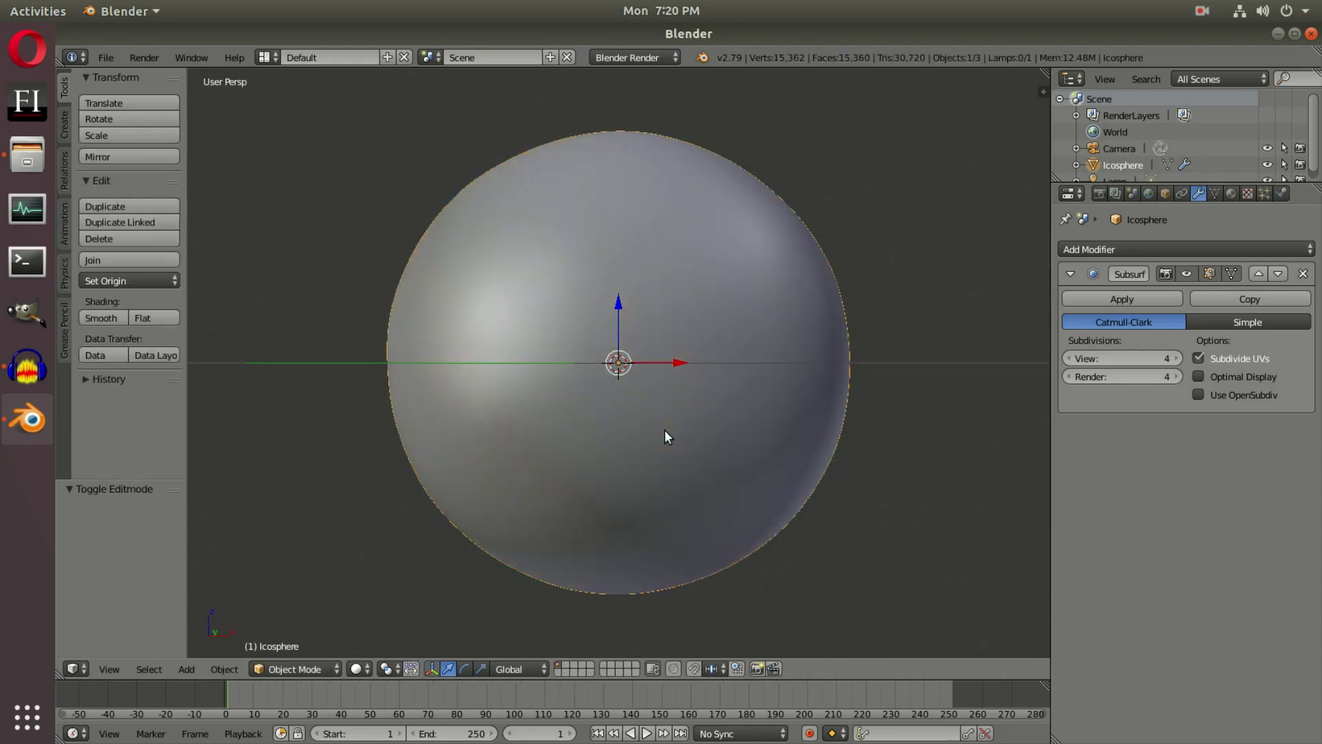
pyautogui.press('KP_0')
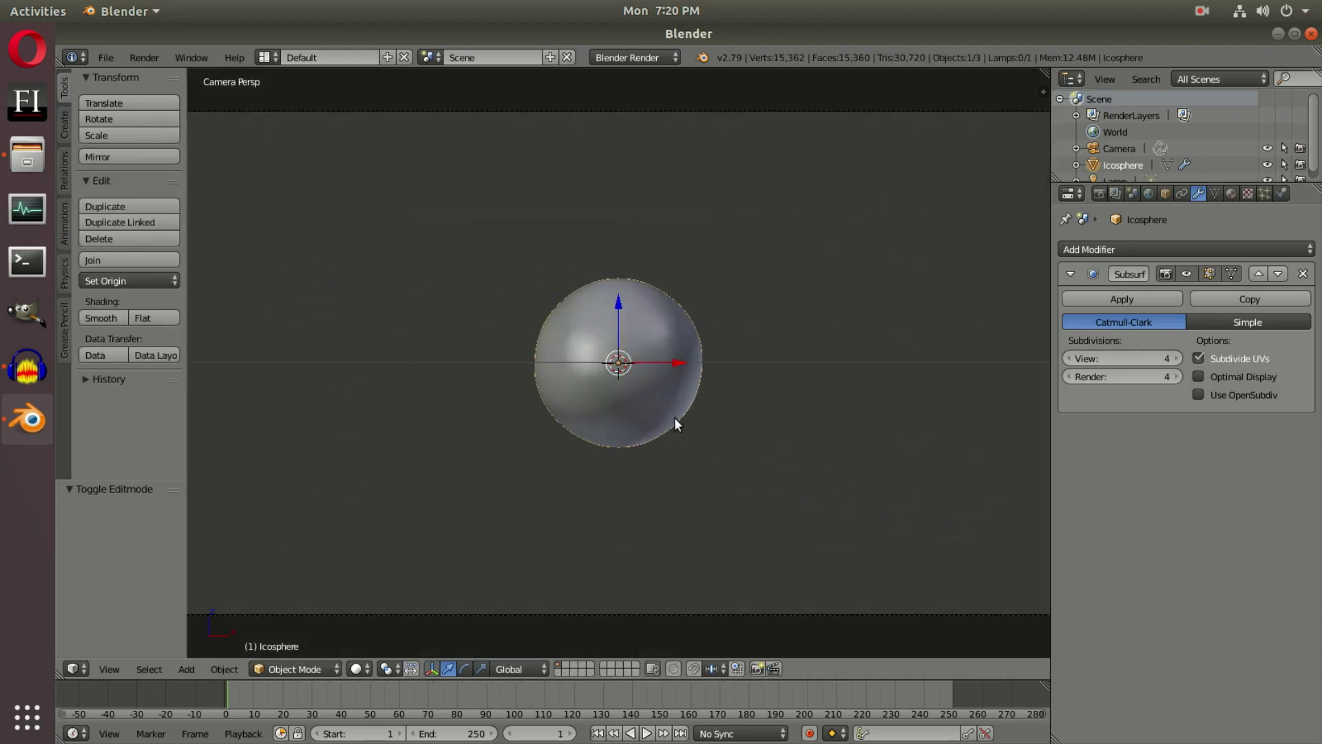
pyautogui.press('s')
pyautogui.click(737, 424)
# Move the camera closer along Y to -9.34 and reselect the sphere.
pyautogui.rightClick(738, 624)
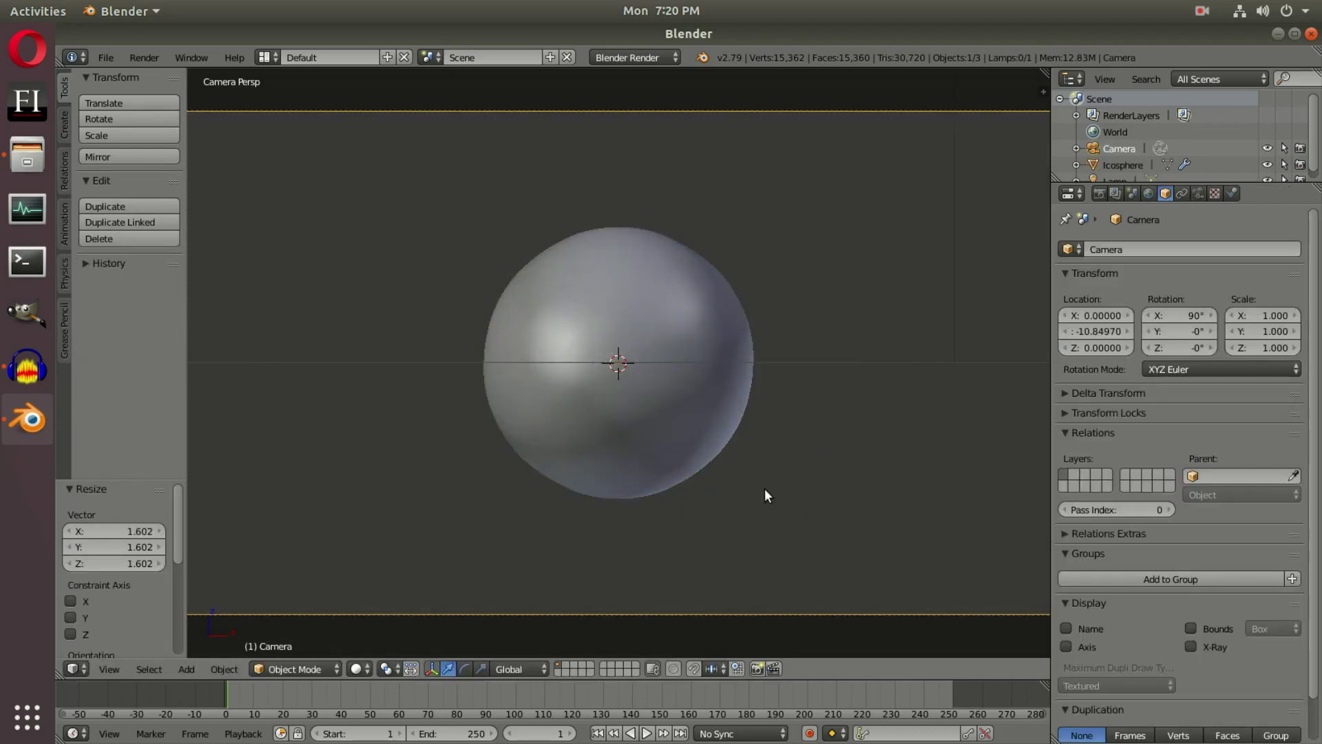
pyautogui.press('g')
pyautogui.press('y')
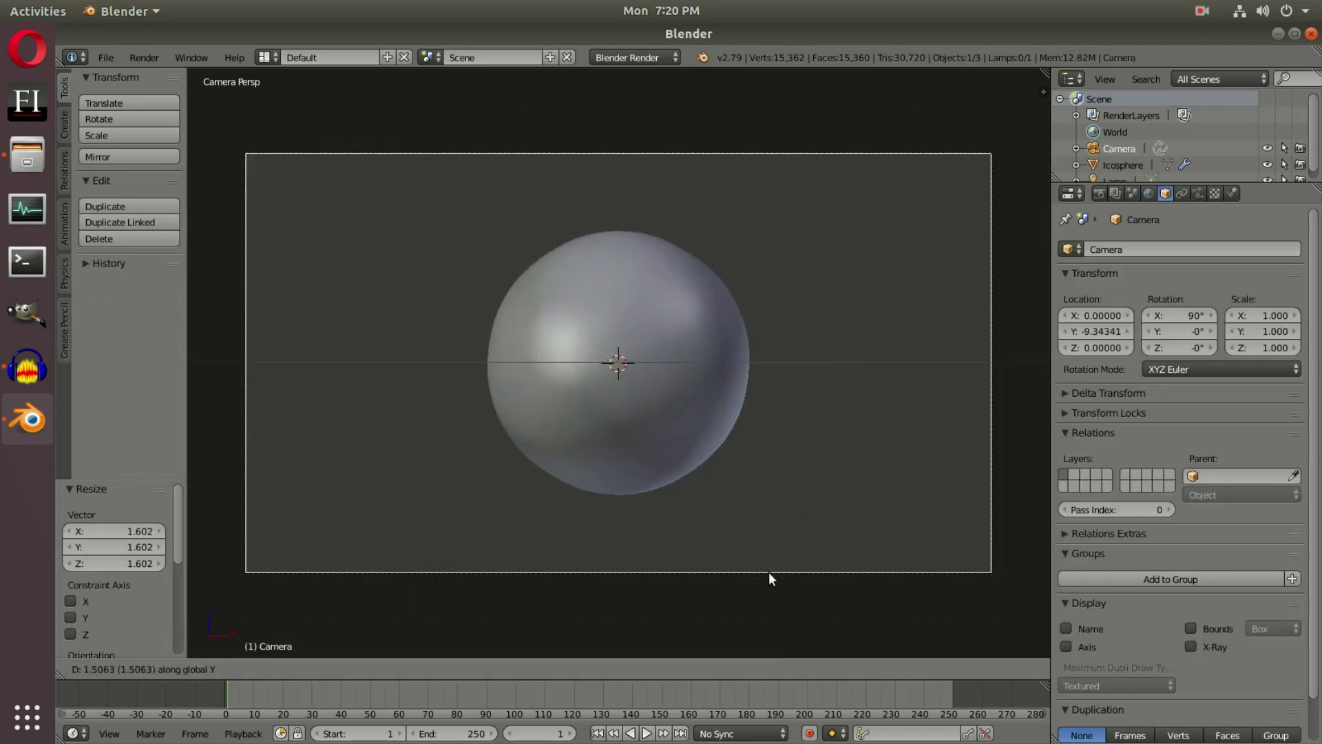
pyautogui.click(768, 572)
pyautogui.rightClick(744, 427)
pyautogui.press('s')
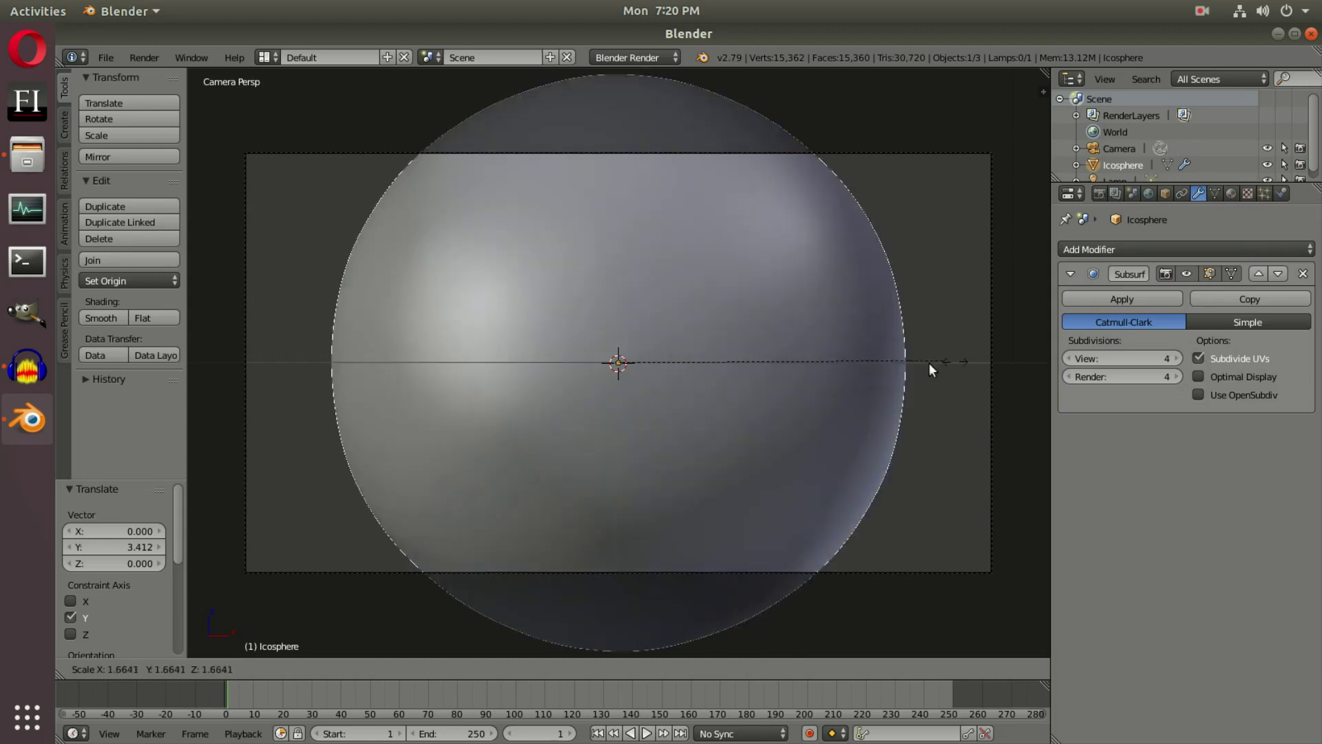
pyautogui.rightClick(853, 457)
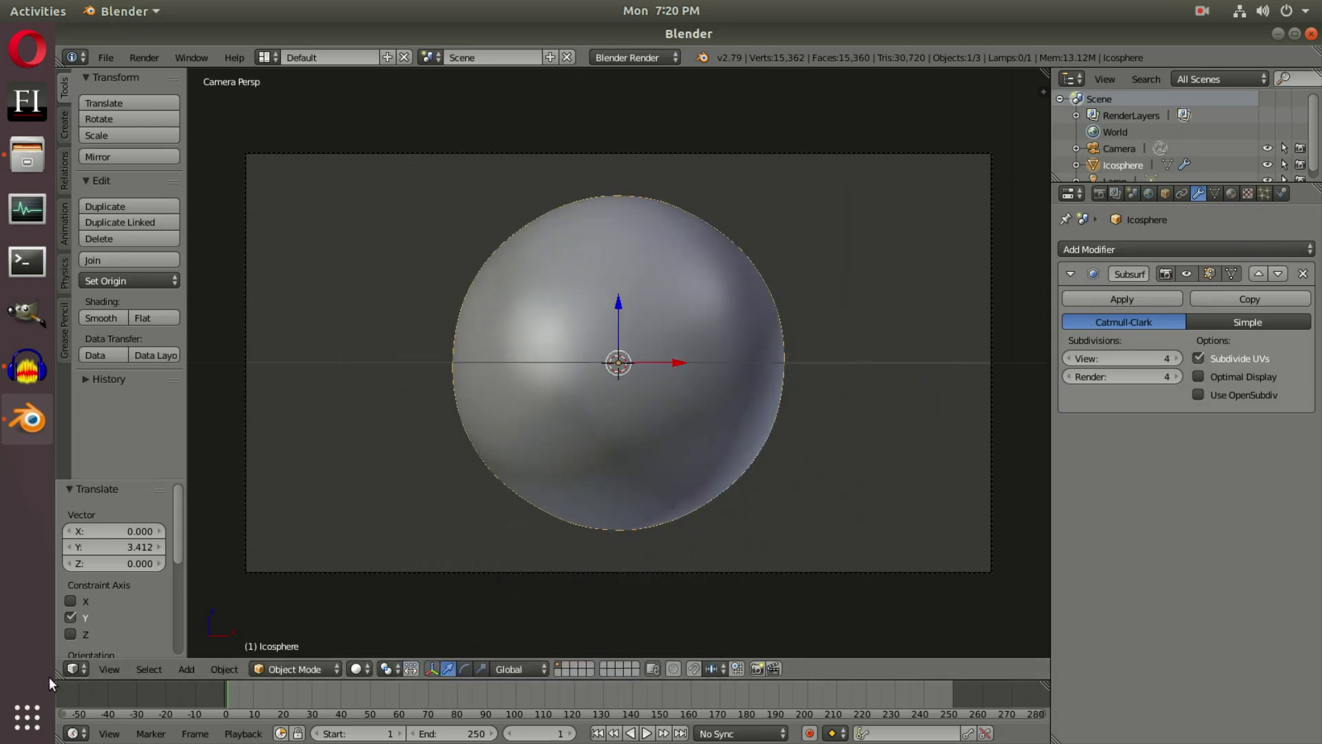
# Merge the stacked viewports and split the screen into two equal side-by-side areas.
pyautogui.moveTo(59, 665); pyautogui.dragTo(207, 361)
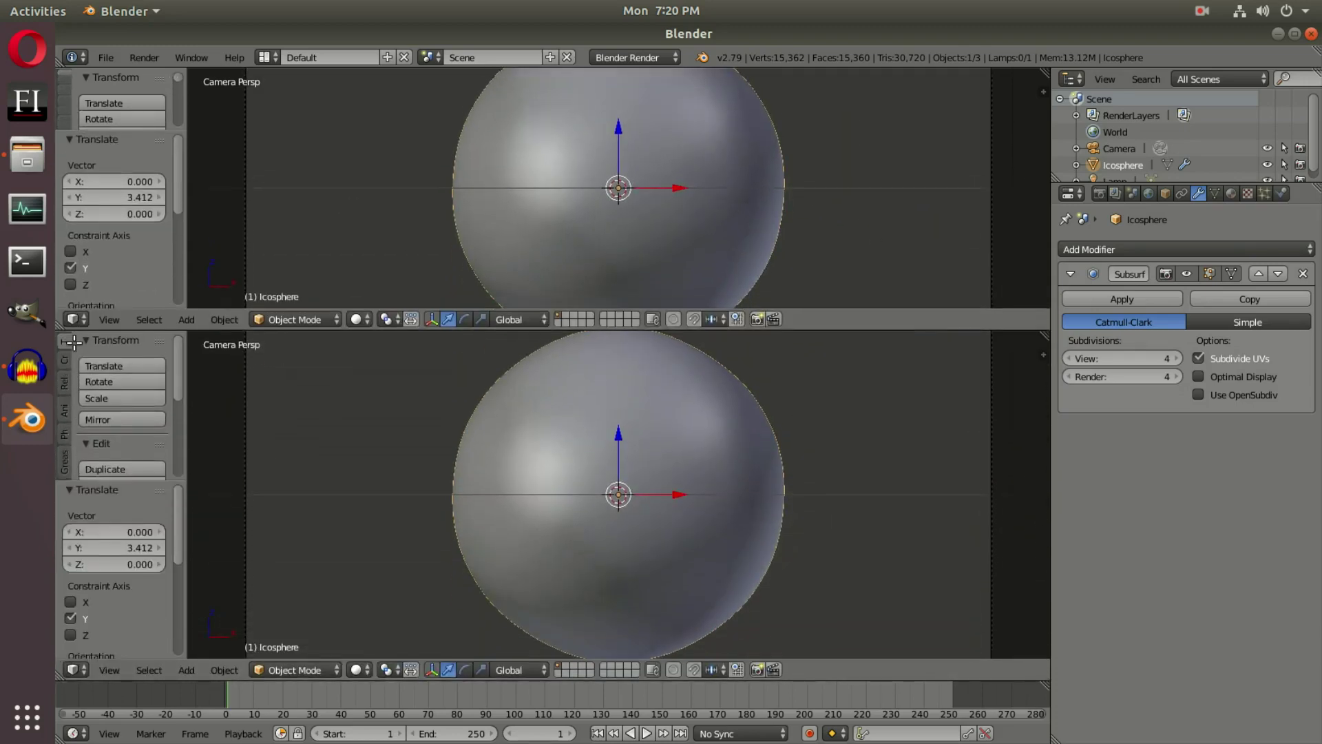
pyautogui.scroll(-1, 590, 222)
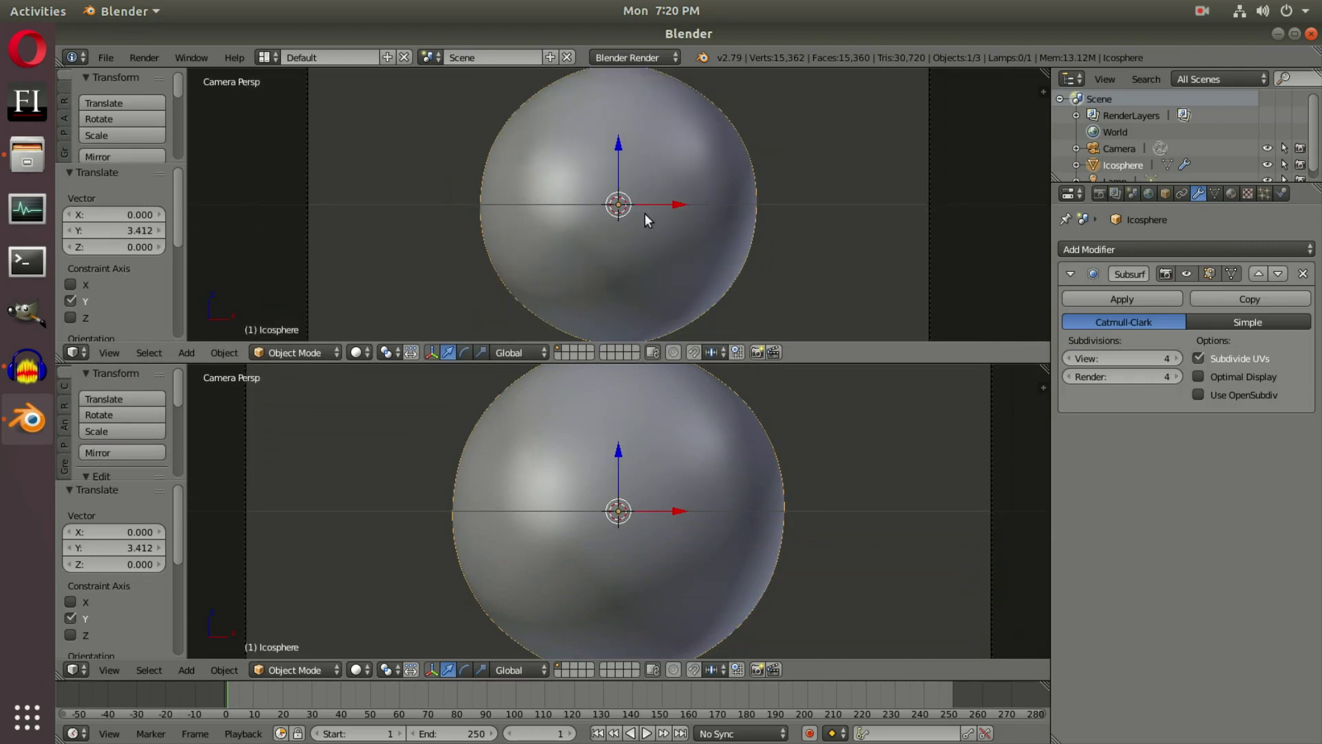
pyautogui.moveTo(59, 361)
pyautogui.mouseDown()
pyautogui.moveTo(74, 676)
pyautogui.moveTo(569, 678)
pyautogui.mouseUp()
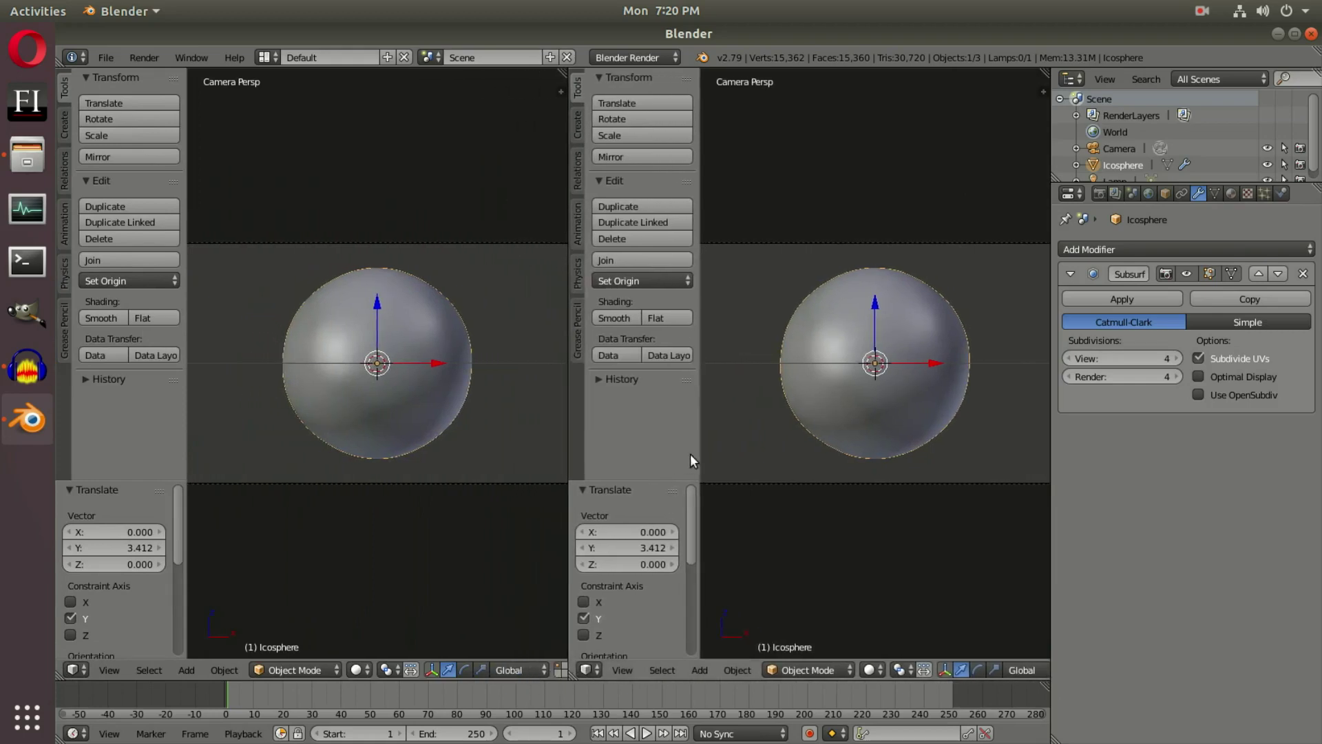
pyautogui.moveTo(701, 451); pyautogui.dragTo(272, 454)
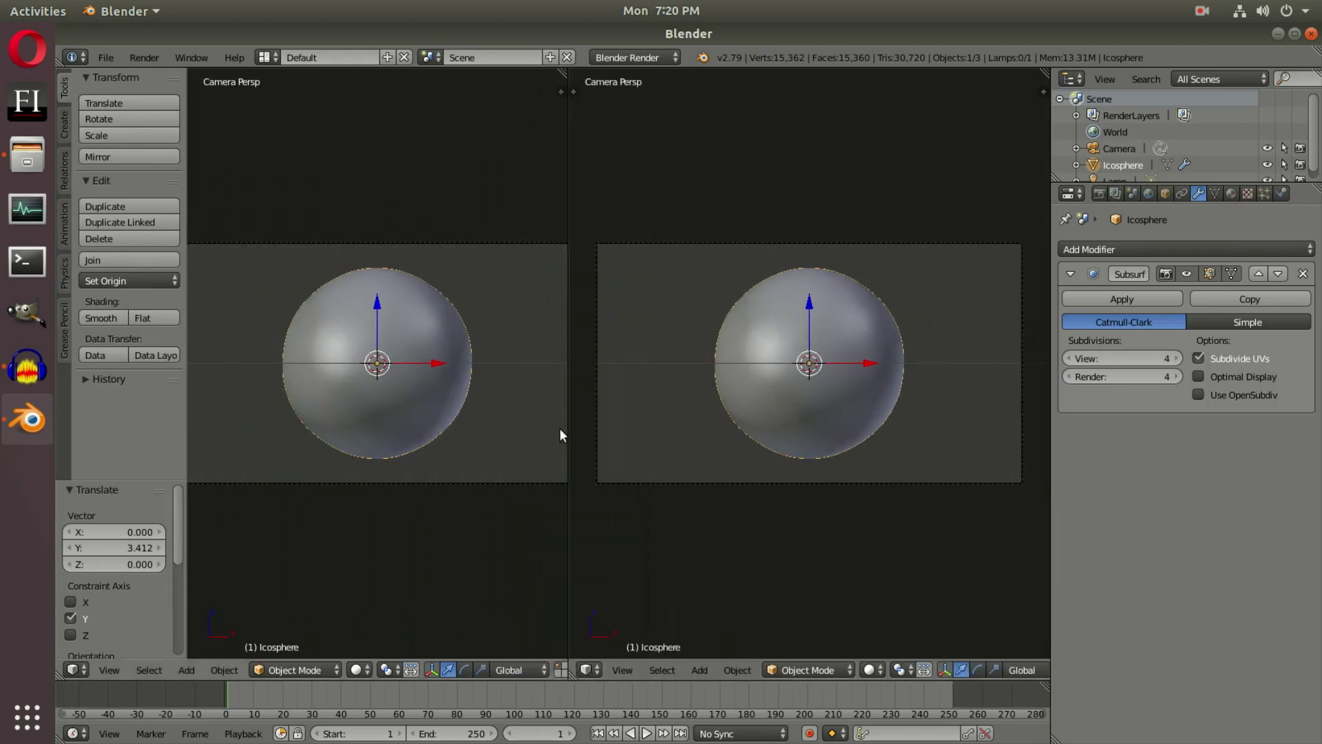
pyautogui.moveTo(568, 427); pyautogui.dragTo(618, 428)
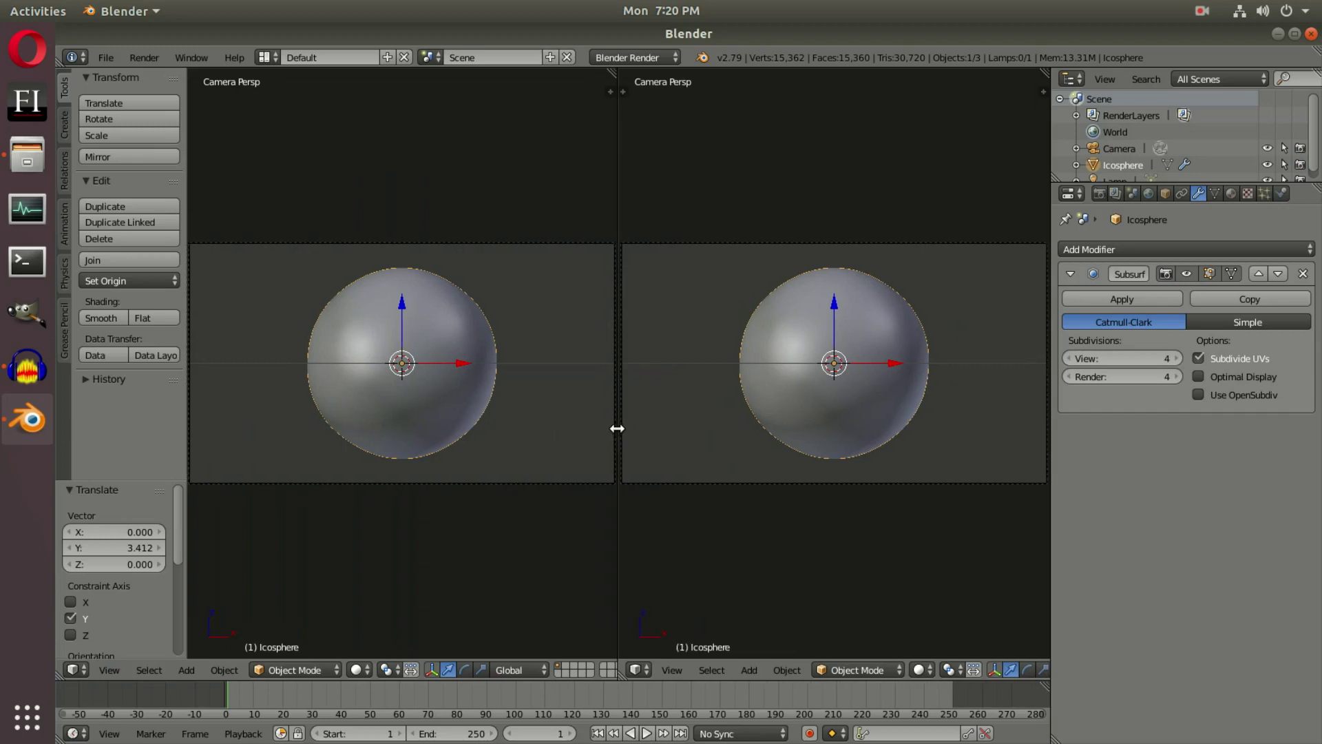
# Make the left area a Node Editor and size it beside the zoomed camera view.
pyautogui.click(81, 671)
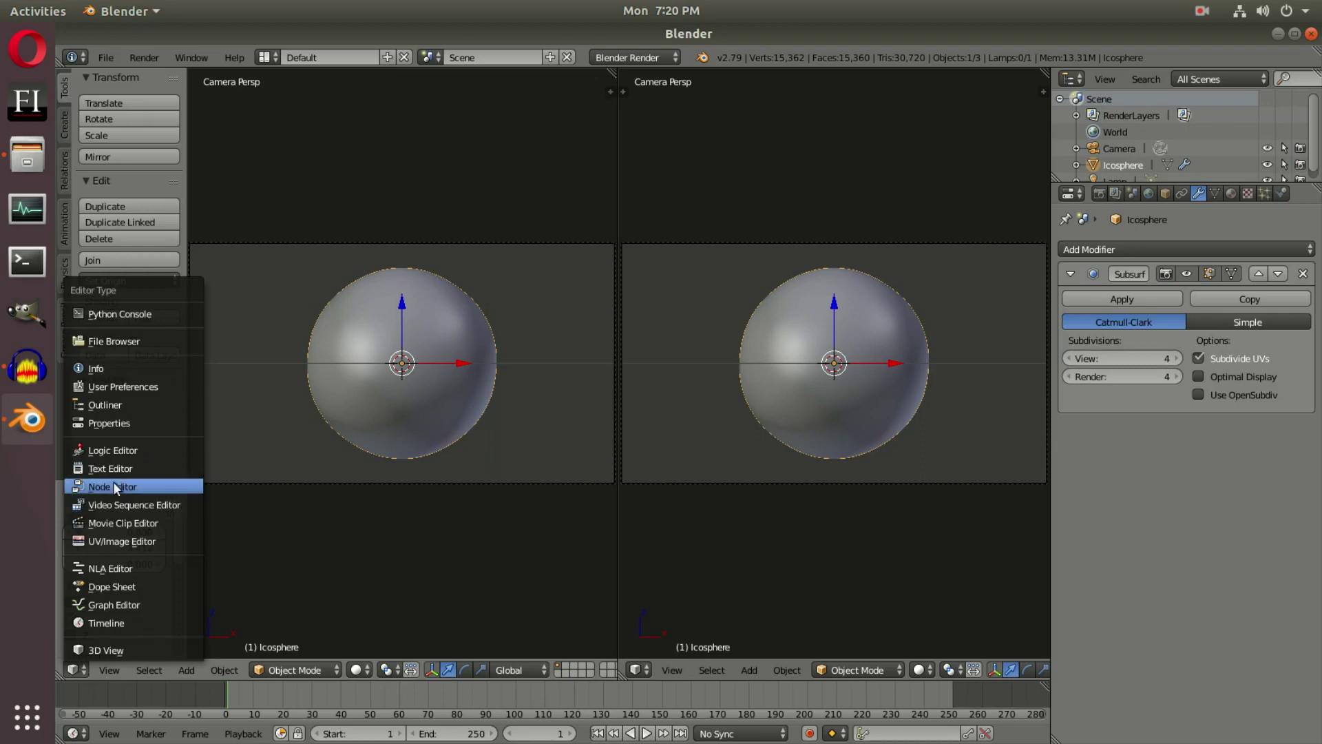
pyautogui.click(196, 490)
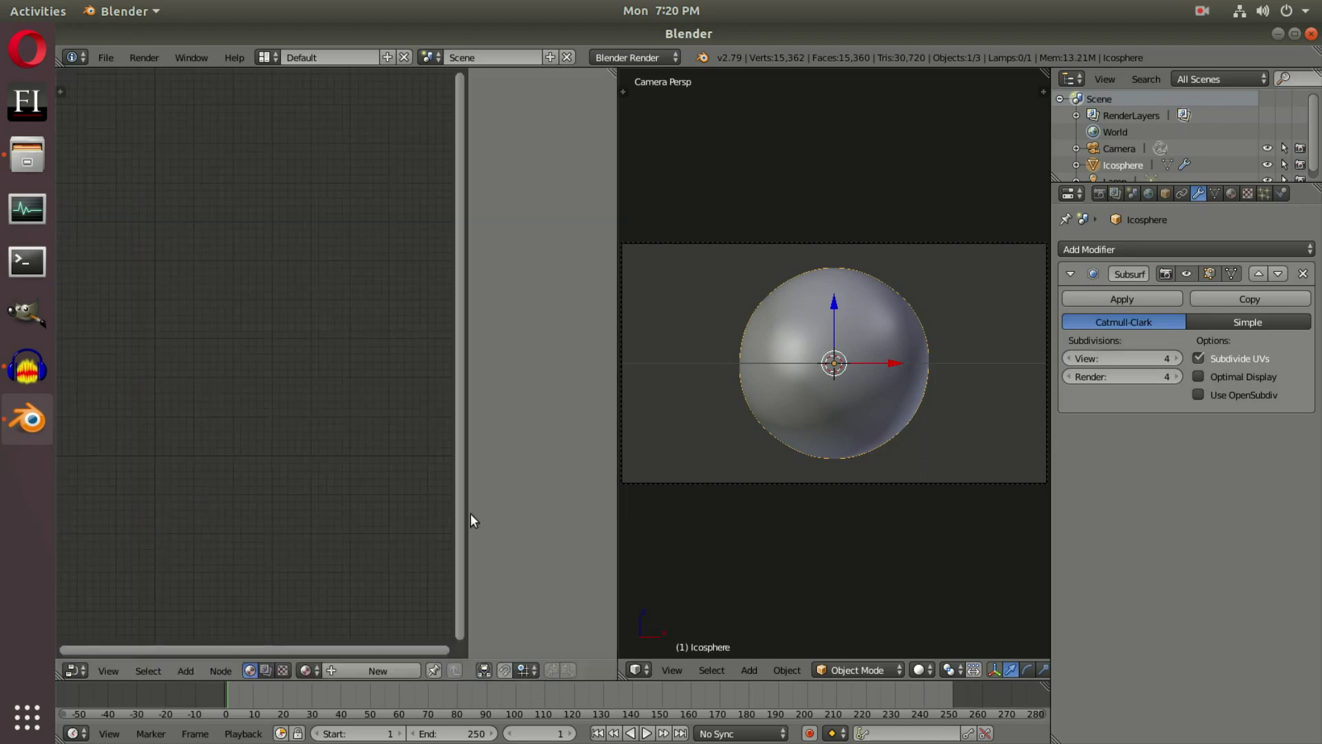
pyautogui.moveTo(470, 521); pyautogui.dragTo(782, 513)
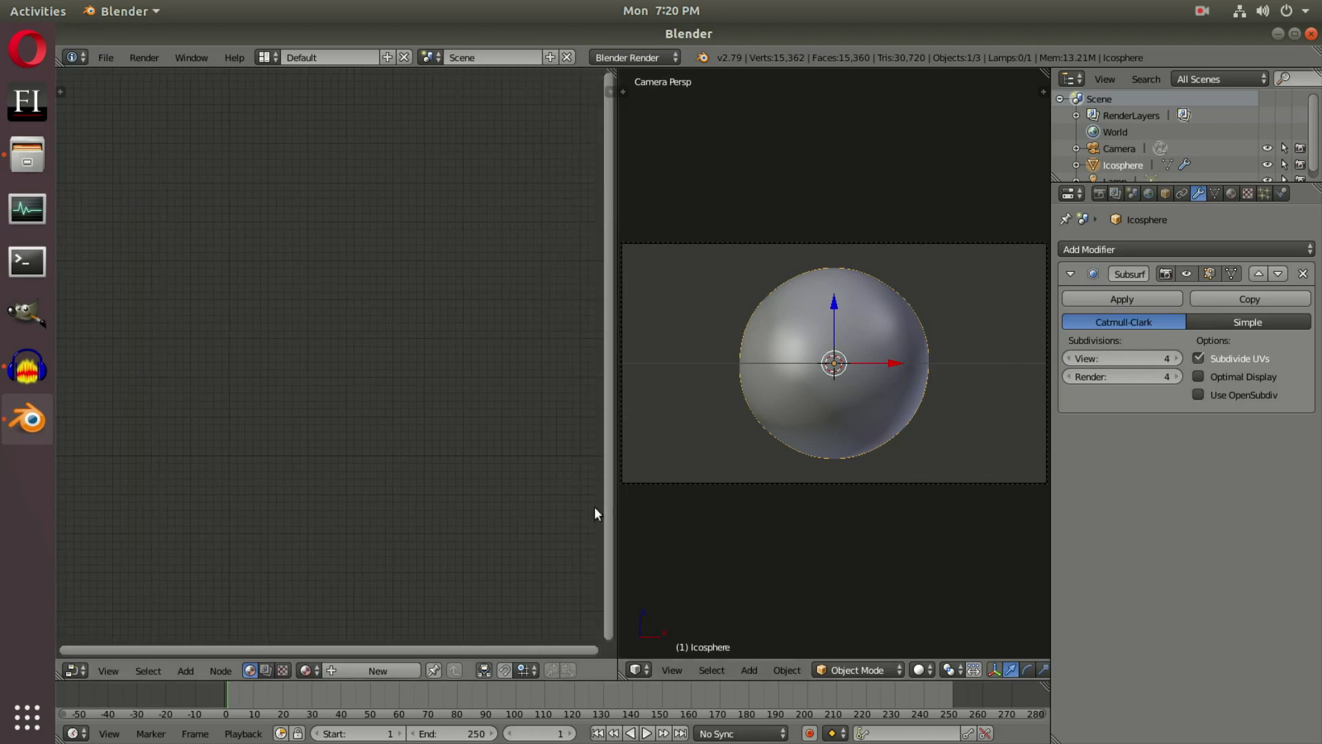
pyautogui.moveTo(617, 513); pyautogui.dragTo(558, 513)
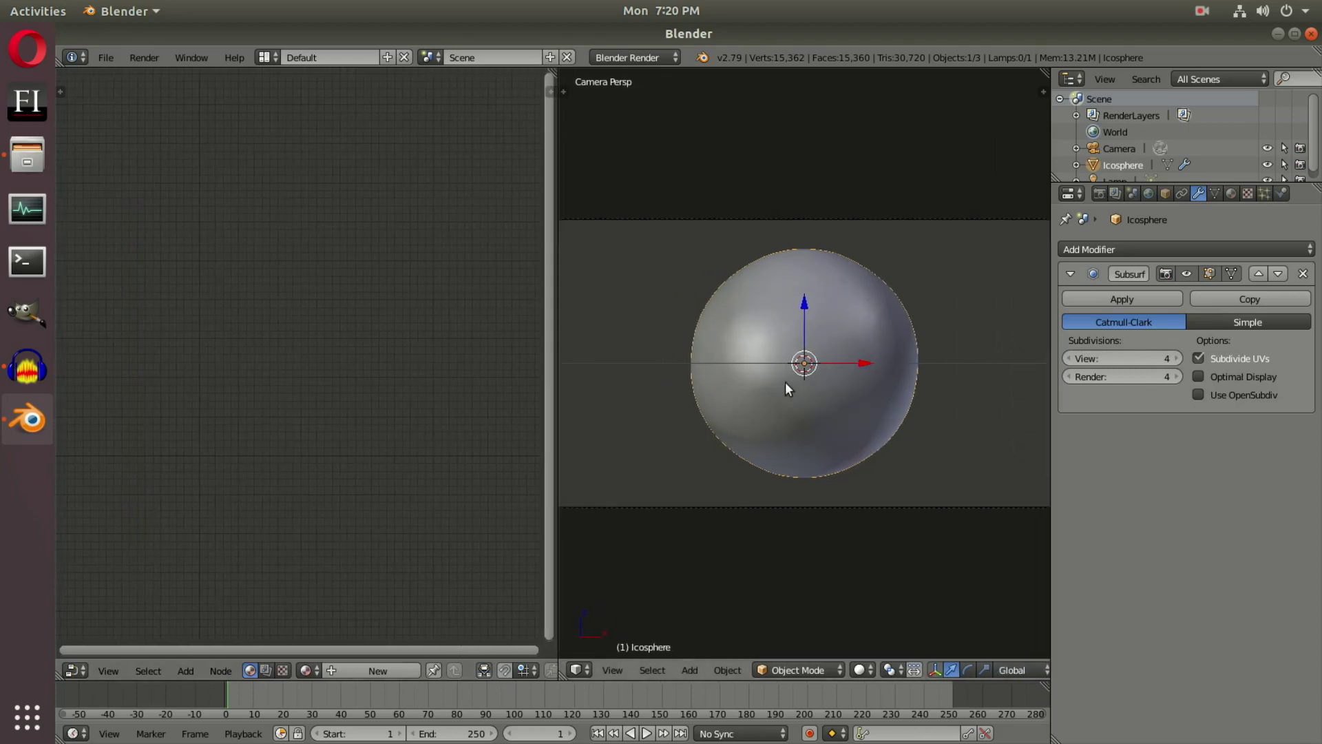
pyautogui.scroll(2, 788, 385)
pyautogui.scroll(1, 789, 413)
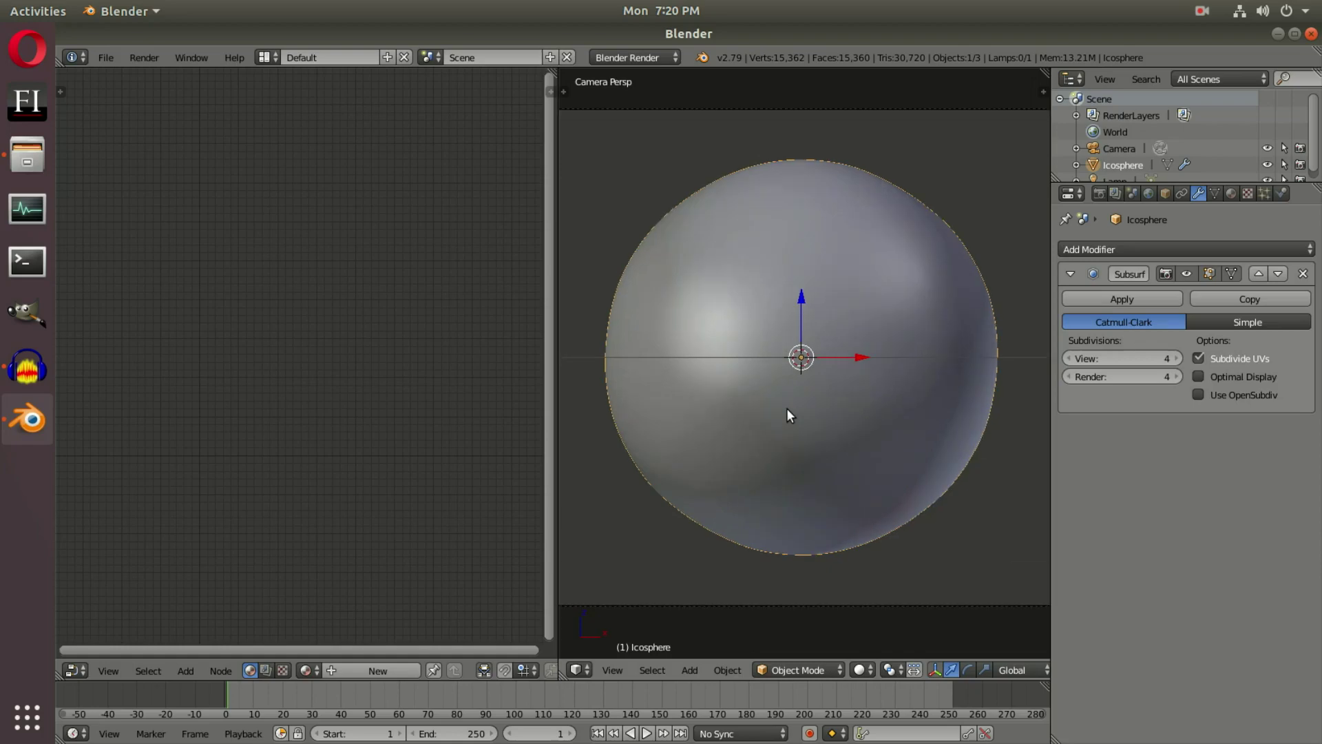
pyautogui.keyDown('ctrl'); pyautogui.scroll(-2, 786, 407); pyautogui.keyUp('ctrl')
pyautogui.click(856, 673)
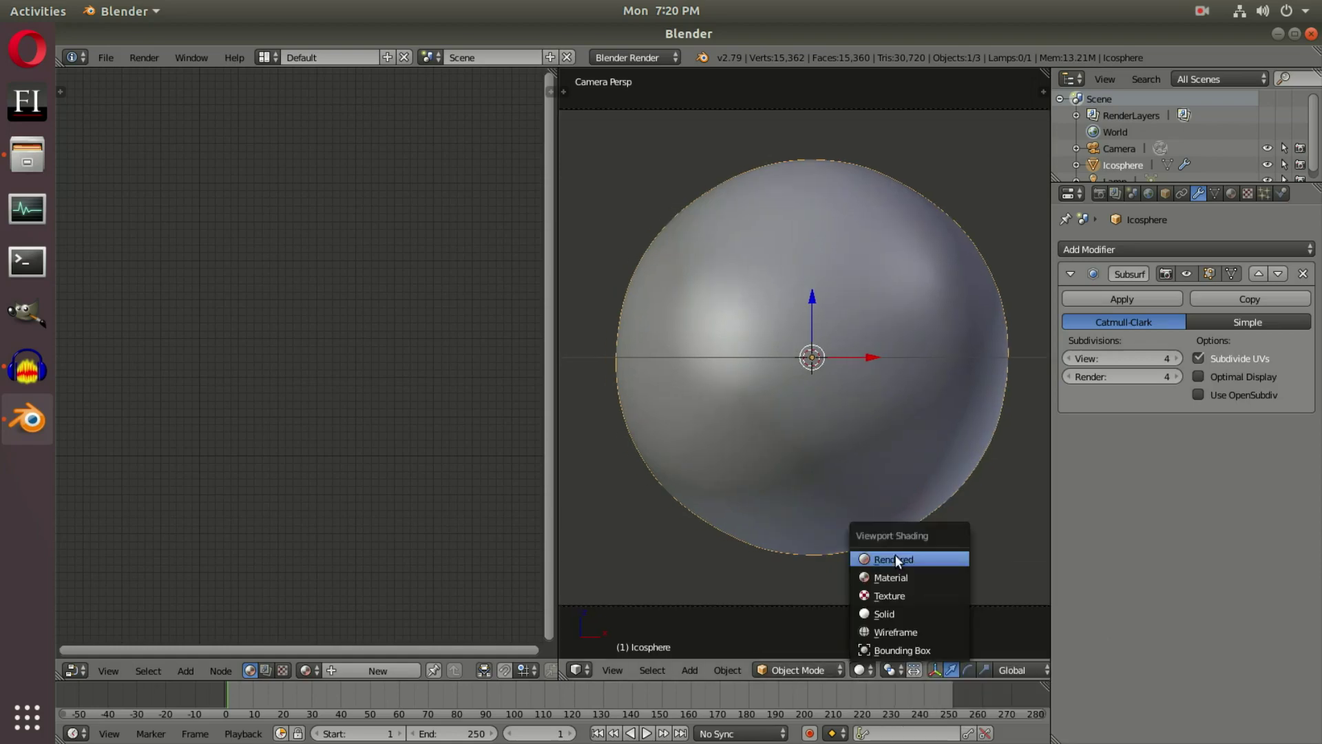
# Return the viewport to solid shading, leave camera view, and select the lamp.
pyautogui.click(842, 652)
pyautogui.moveTo(853, 482); pyautogui.dragTo(891, 348, button='middle')
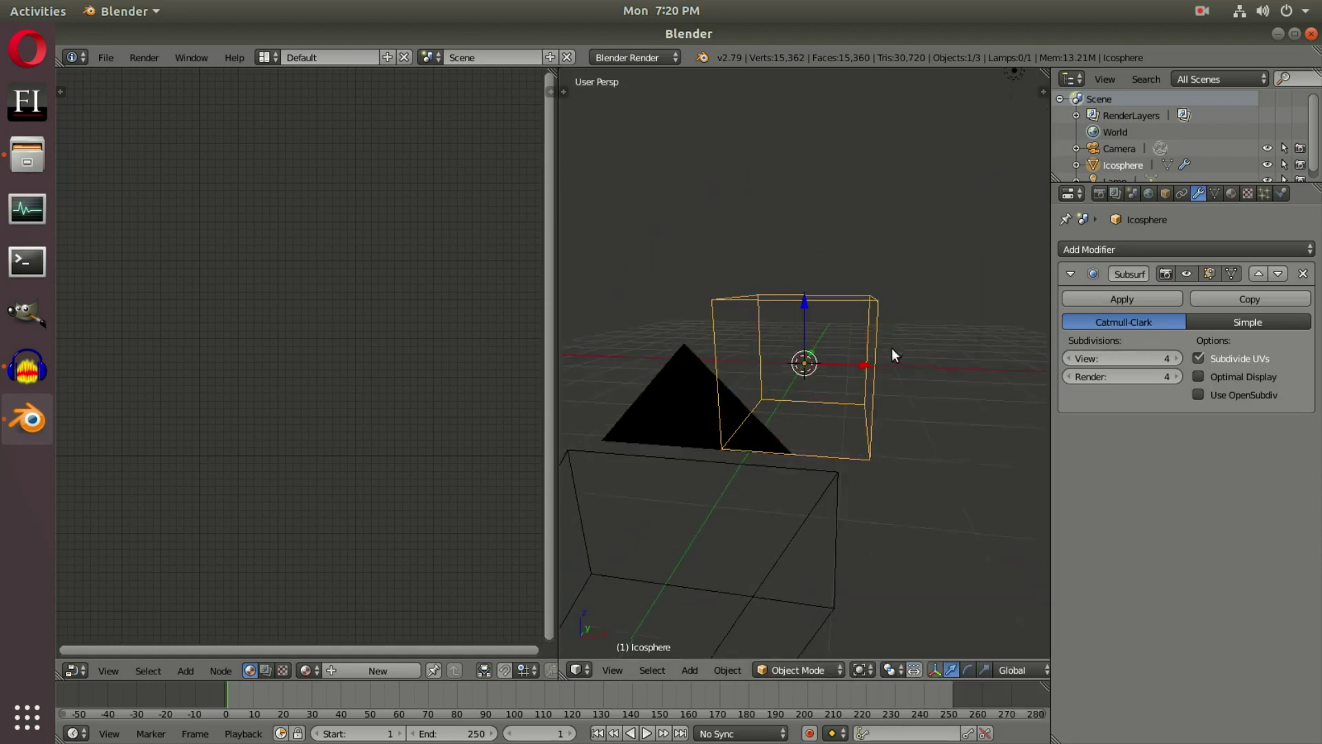
pyautogui.click(860, 670)
pyautogui.click(885, 613)
pyautogui.scroll(-3, 867, 330)
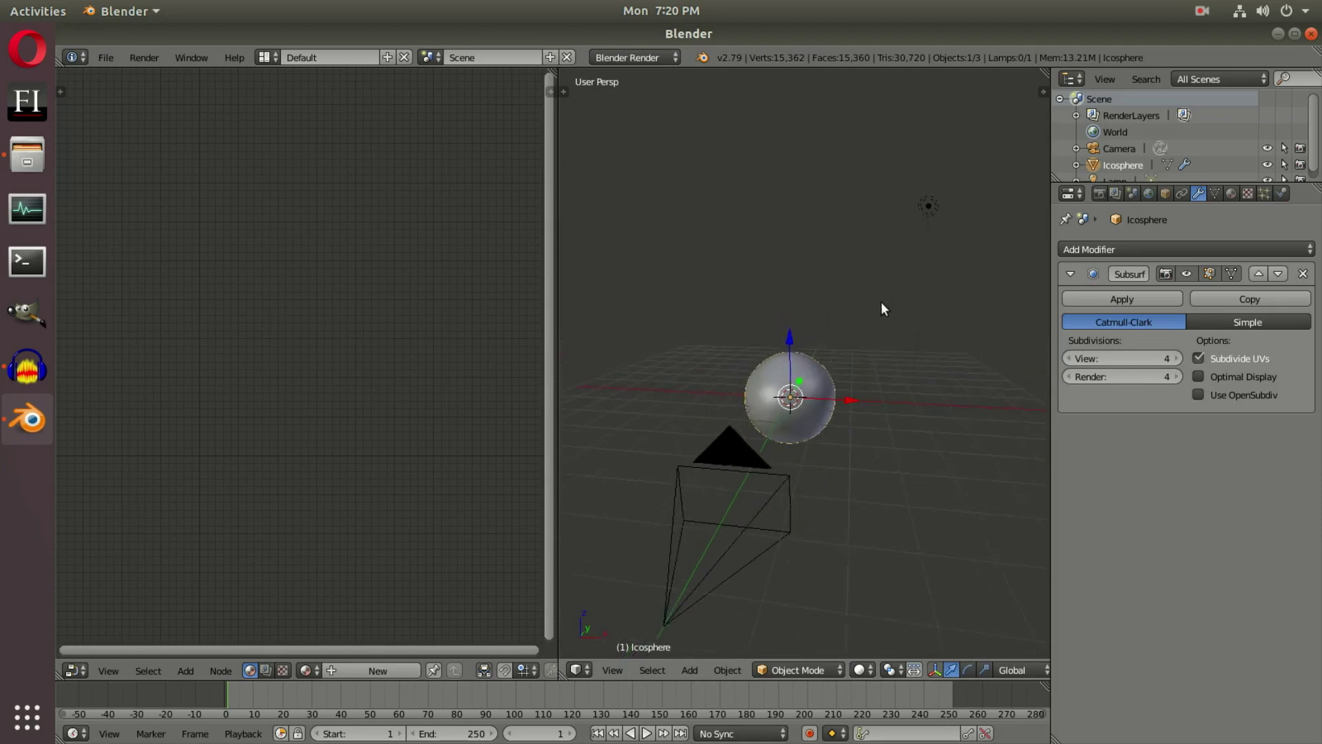
pyautogui.rightClick(926, 206)
pyautogui.moveTo(833, 298); pyautogui.dragTo(812, 324, button='middle')
# Make the lamp a Sun, switch the render engine to Cycles, and reselect the sphere.
pyautogui.click(1198, 193)
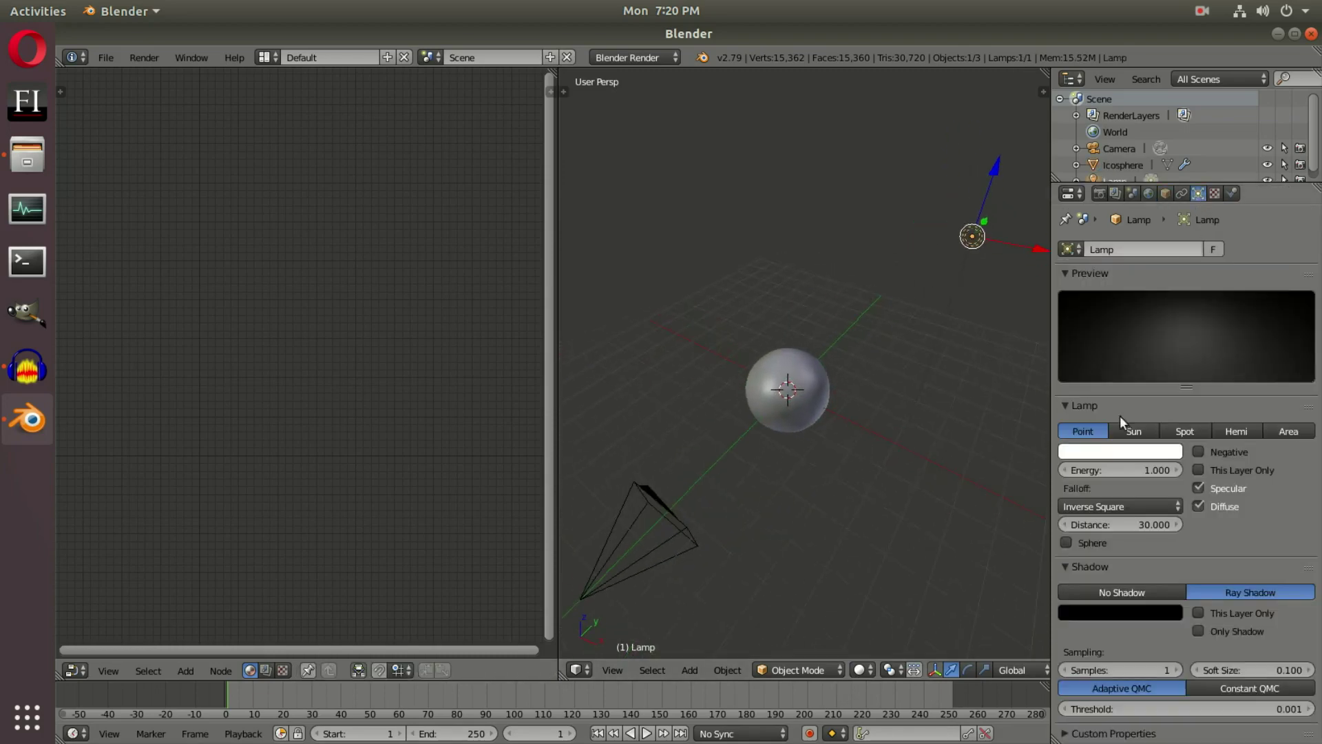
pyautogui.click(1133, 431)
pyautogui.click(637, 57)
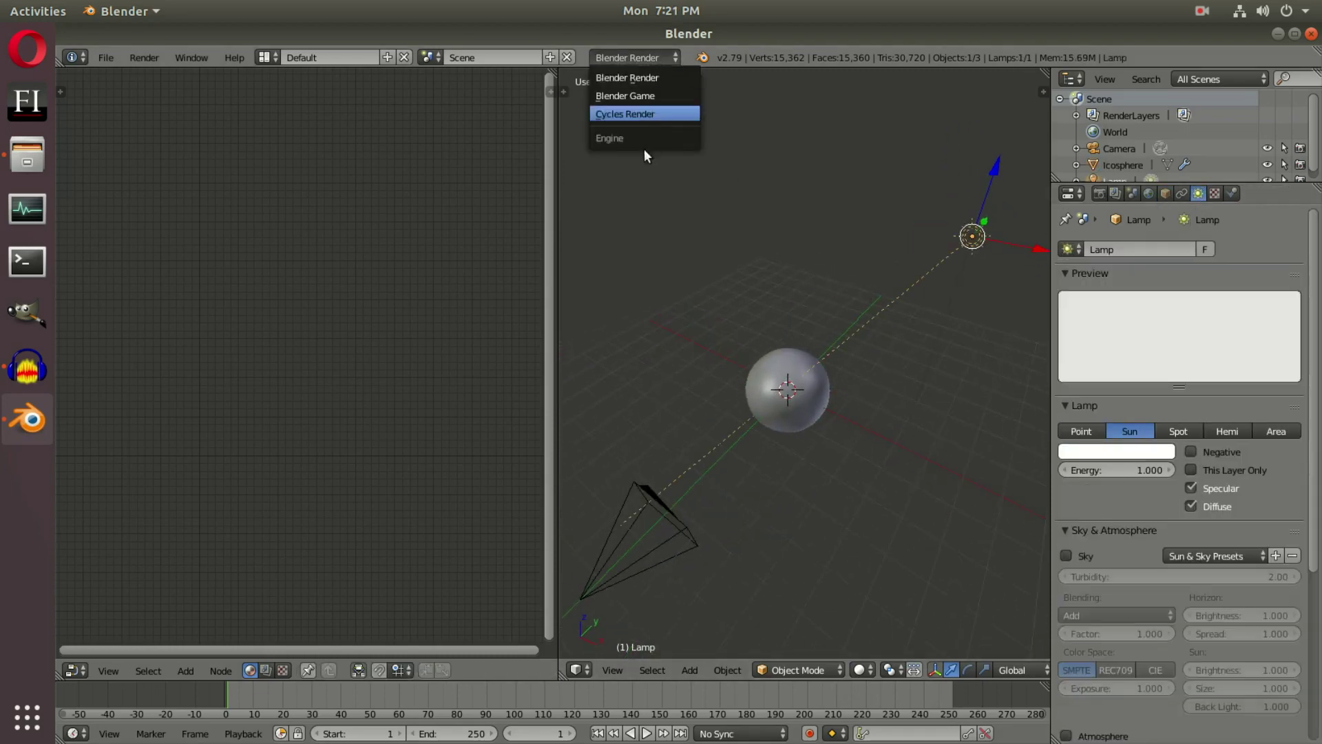
pyautogui.click(648, 111)
pyautogui.moveTo(778, 415)
pyautogui.mouseDown(button='middle')
pyautogui.moveTo(720, 422)
pyautogui.moveTo(1012, 443)
pyautogui.moveTo(886, 443)
pyautogui.mouseUp(button='middle')
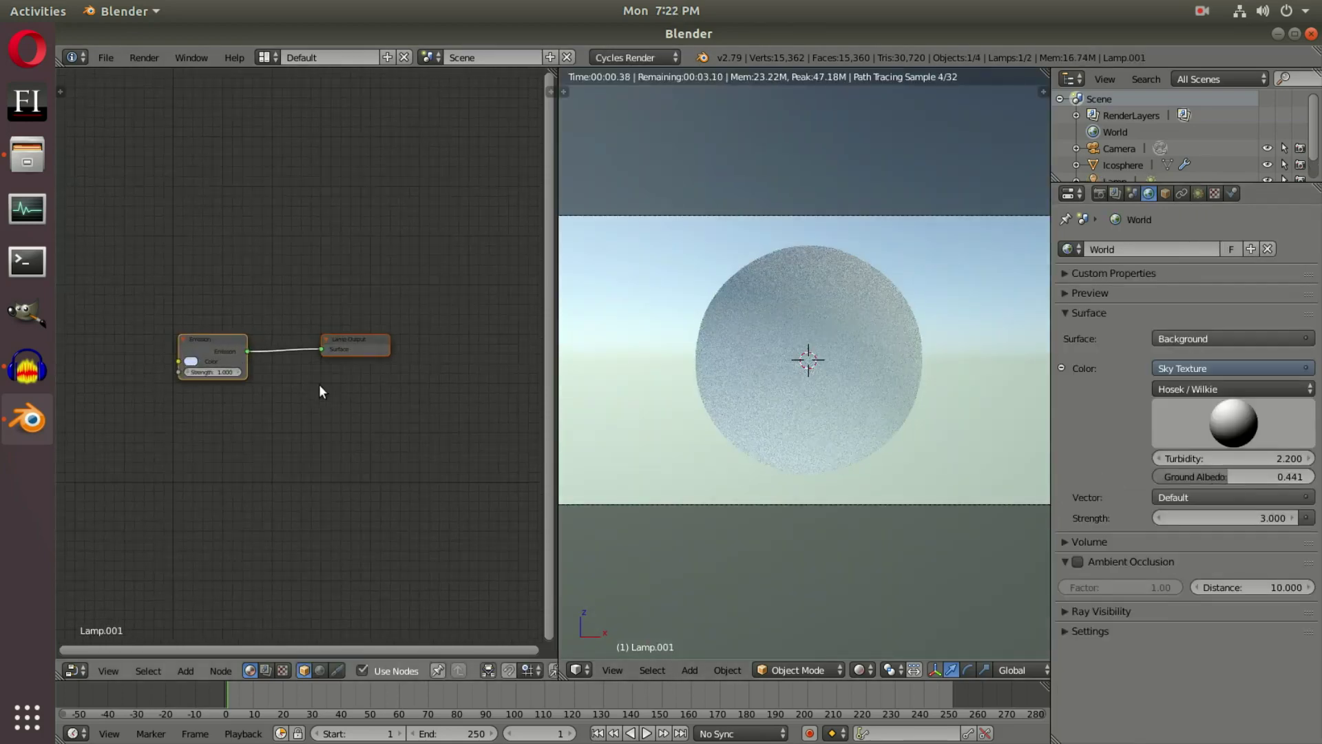
pyautogui.scroll(1, 341, 393)
pyautogui.scroll(1, 270, 392)
pyautogui.scroll(1, 301, 398)
pyautogui.moveTo(301, 398); pyautogui.dragTo(340, 413, button='middle')
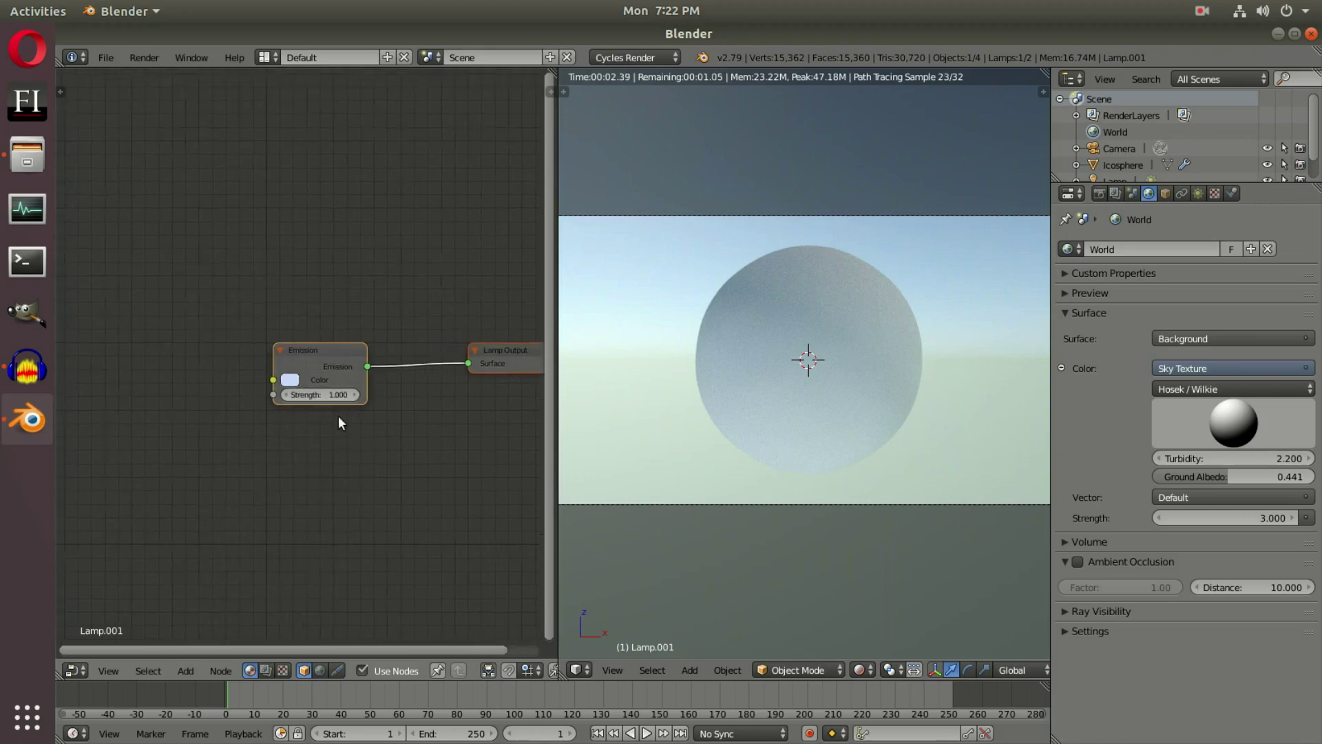
pyautogui.rightClick(782, 337)
pyautogui.scroll(3, 758, 358)
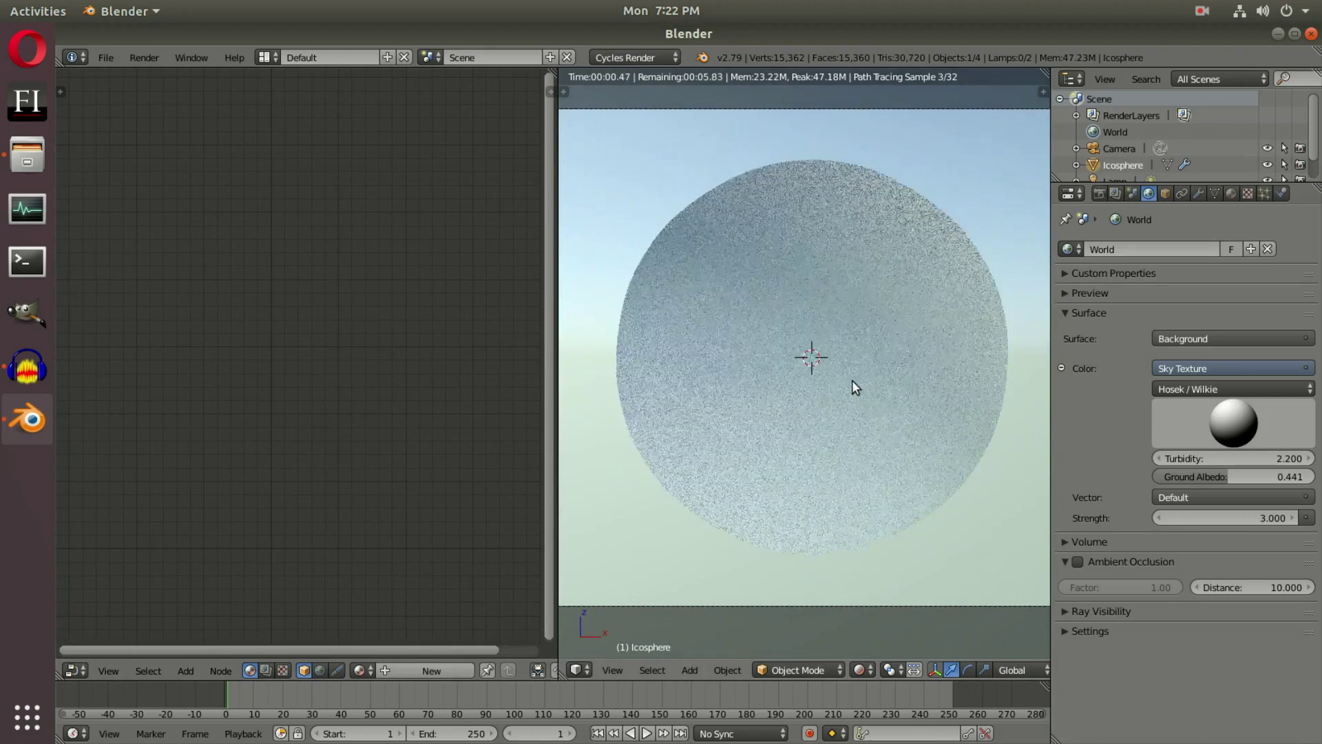
pyautogui.scroll(-1, 826, 399)
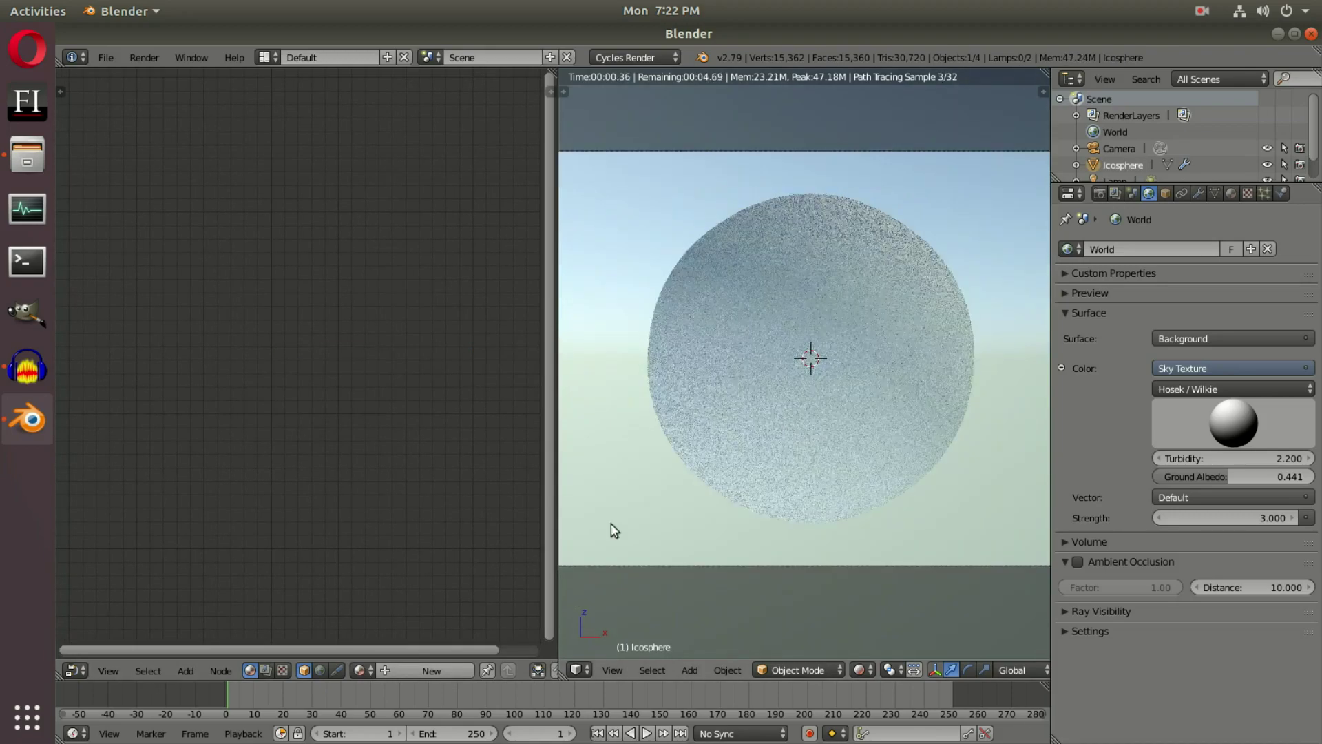
# Create a new material for the sphere and delete its Diffuse BSDF node.
pyautogui.click(419, 665)
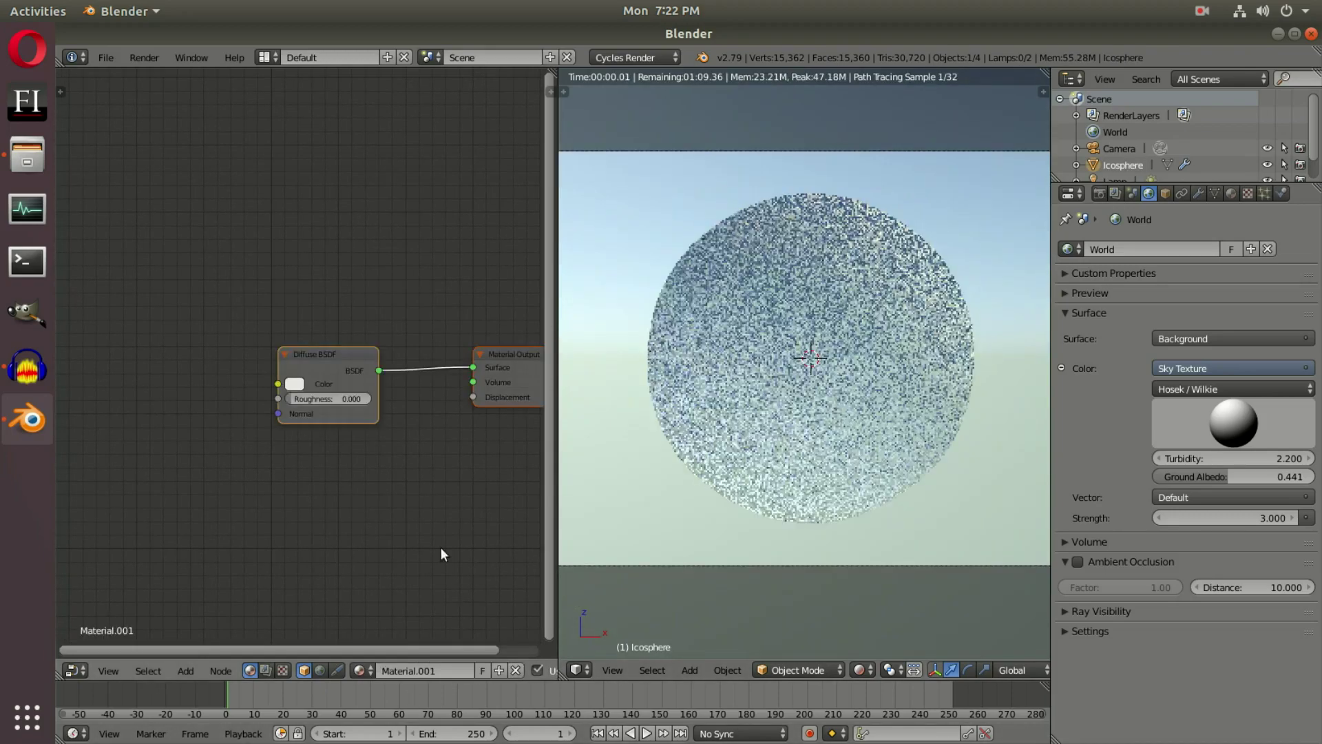
pyautogui.scroll(1, 349, 517)
pyautogui.scroll(-1, 350, 517)
pyautogui.keyDown('ctrl'); pyautogui.hscroll(-2, 354, 468); pyautogui.keyUp('ctrl')
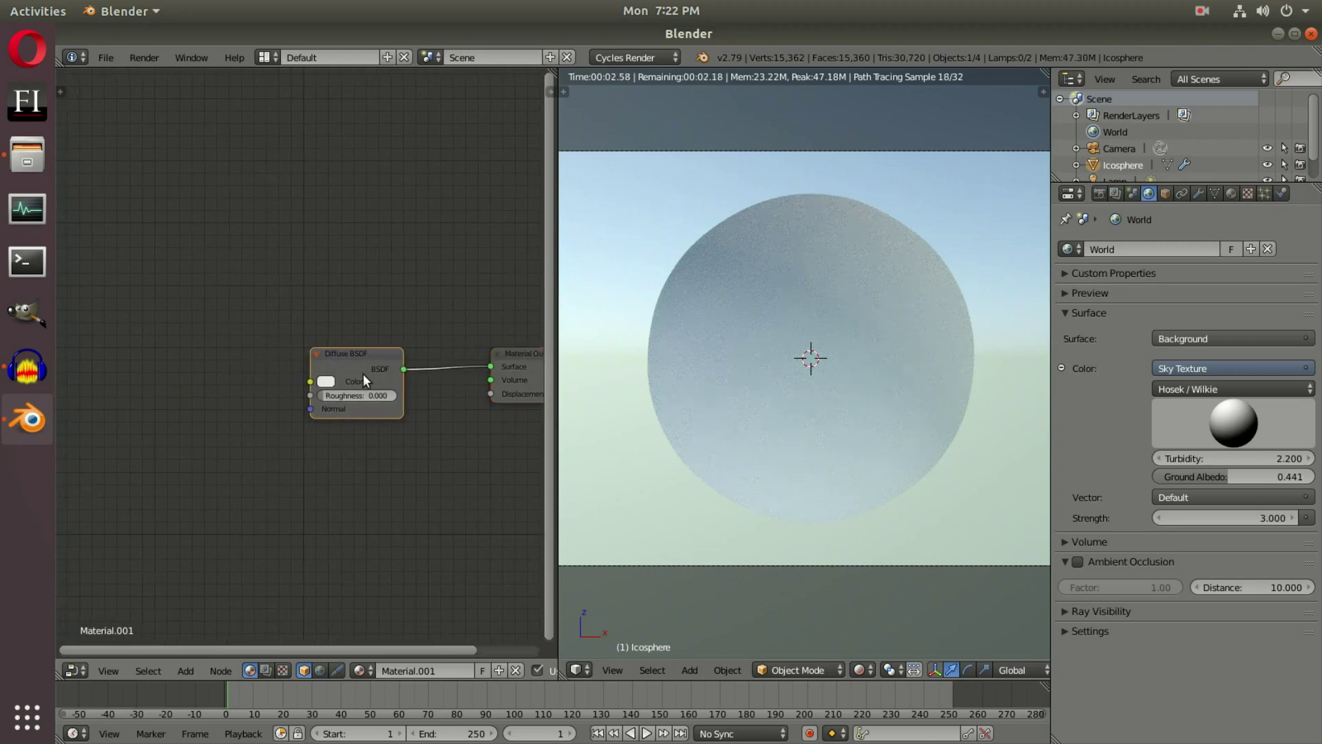
pyautogui.press('x')
pyautogui.moveTo(360, 391)
pyautogui.mouseDown(button='middle')
pyautogui.moveTo(344, 366)
pyautogui.moveTo(335, 398)
pyautogui.mouseUp(button='middle')
# Add Voronoi Texture and Noise Texture nodes, placing the Noise node left of Voronoi.
pyautogui.click(178, 673)
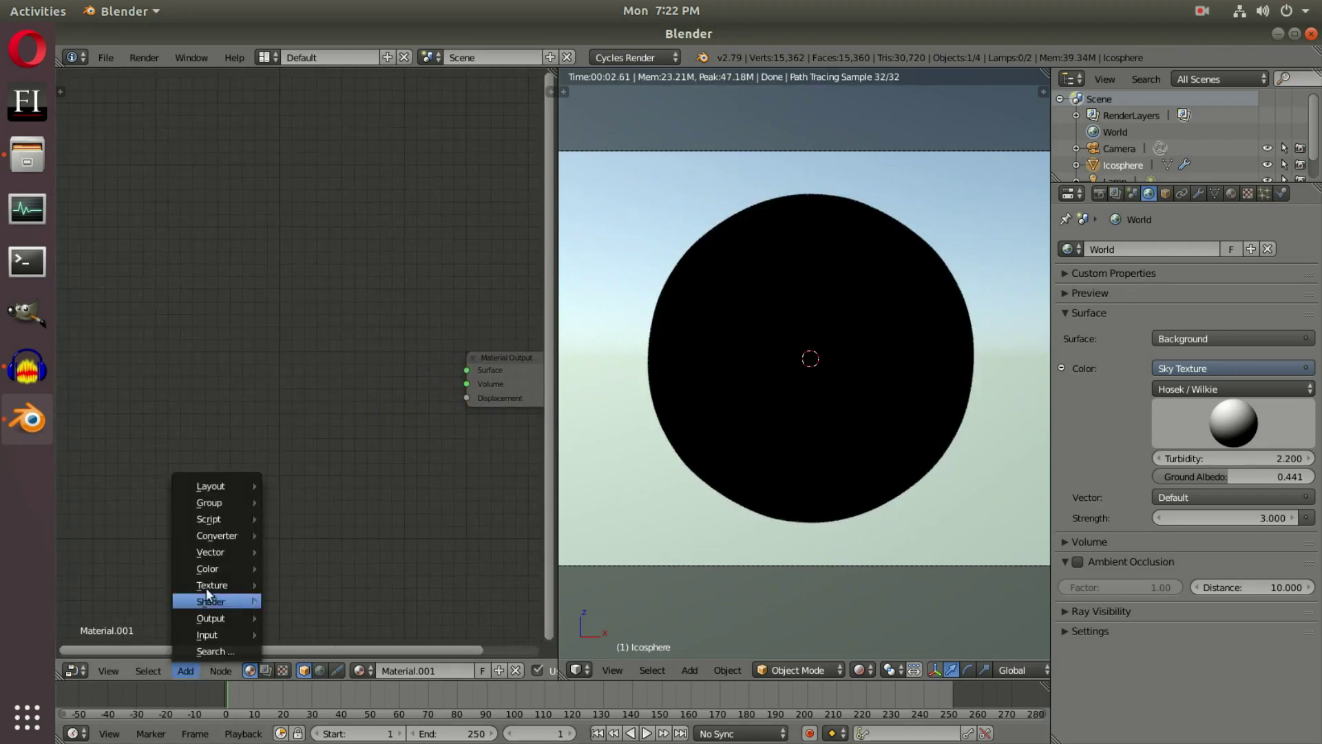
pyautogui.moveTo(212, 584)
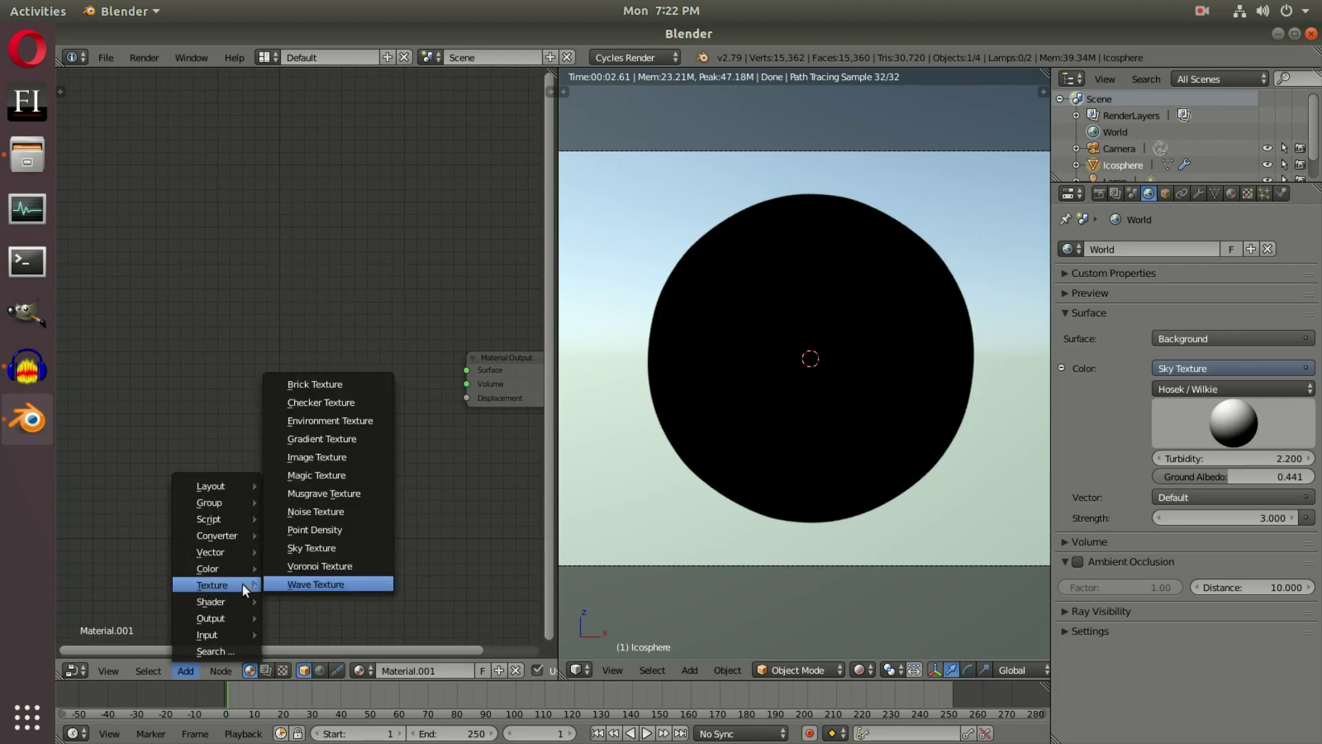
pyautogui.click(328, 566)
pyautogui.click(136, 458)
pyautogui.moveTo(135, 458); pyautogui.dragTo(216, 480, button='middle')
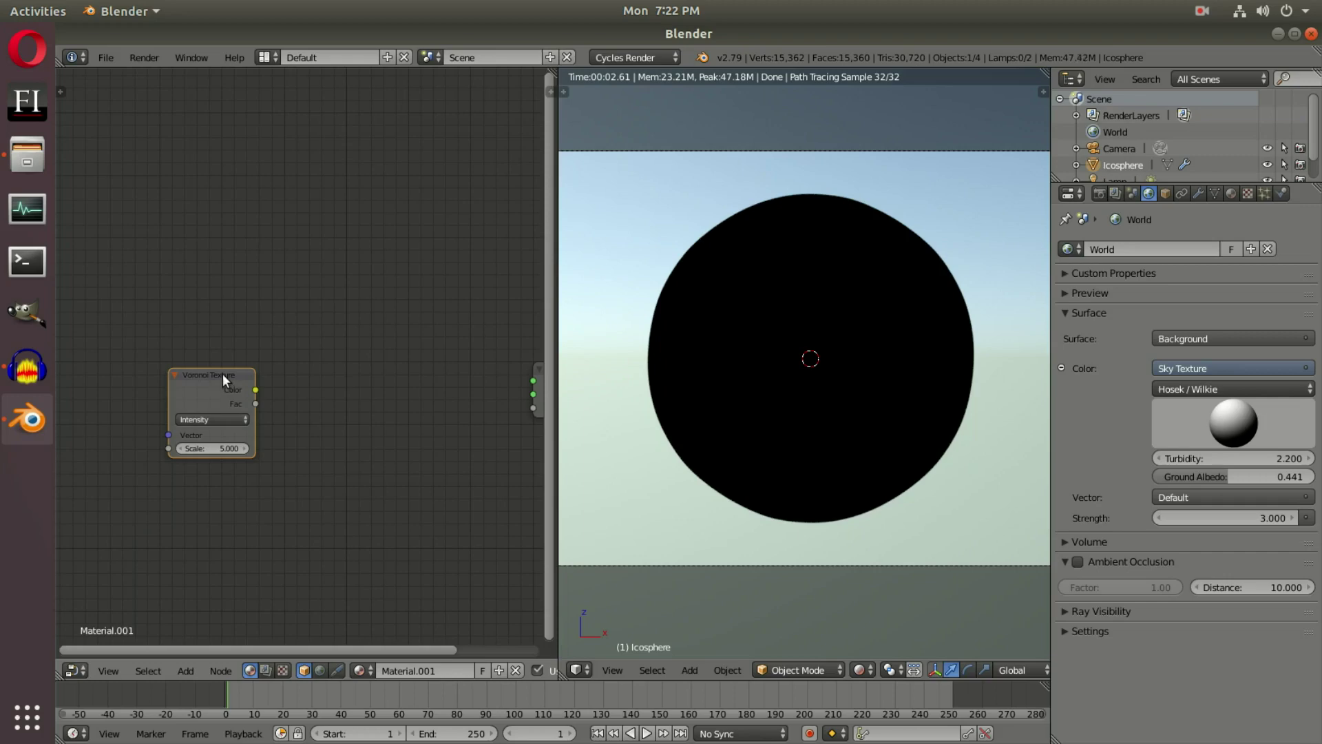
pyautogui.click(185, 670)
pyautogui.moveTo(212, 584)
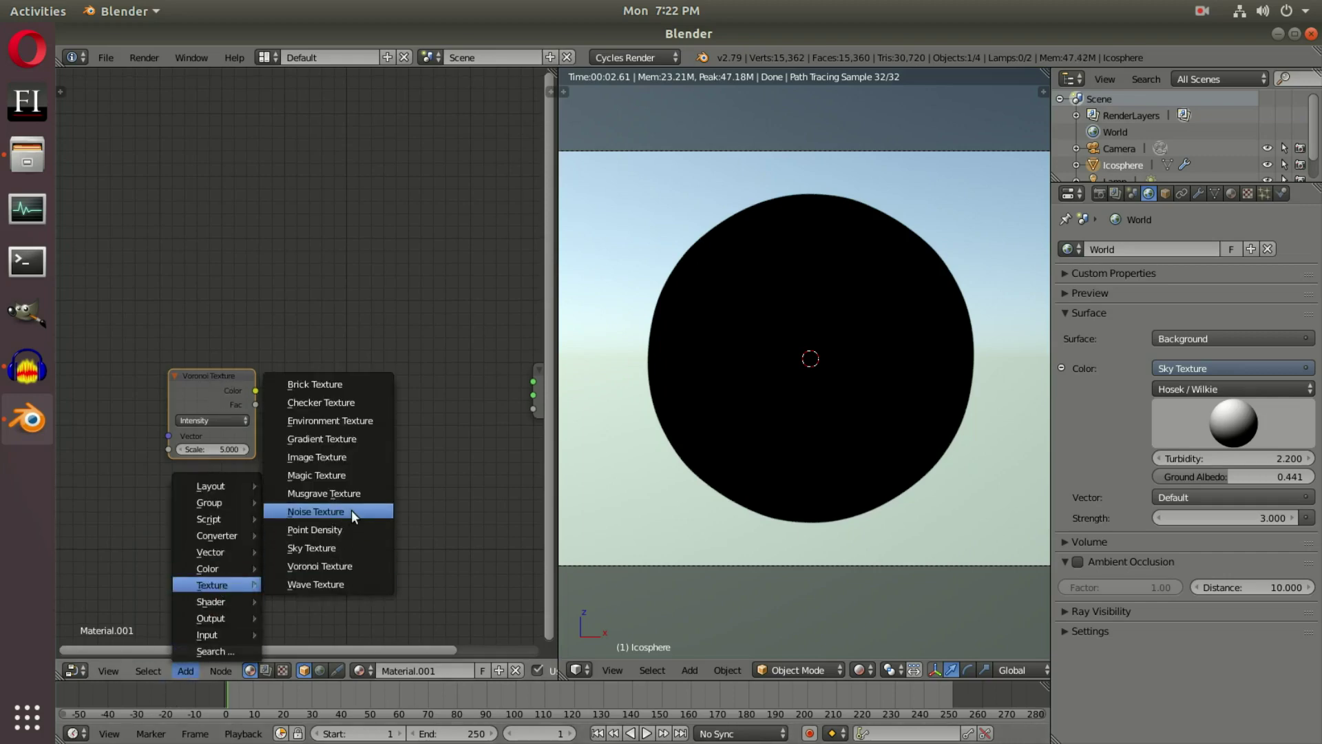
pyautogui.click(351, 511)
pyautogui.click(272, 372)
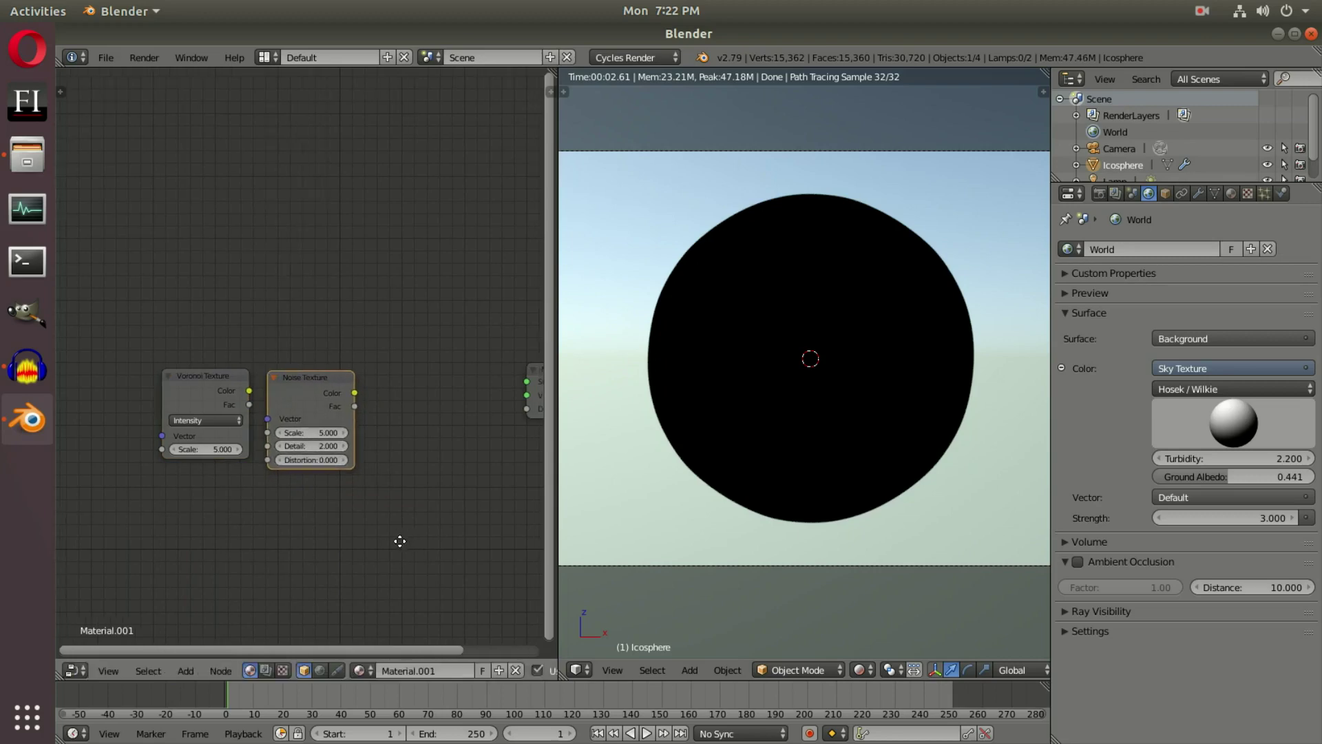
pyautogui.moveTo(200, 403); pyautogui.dragTo(153, 392)
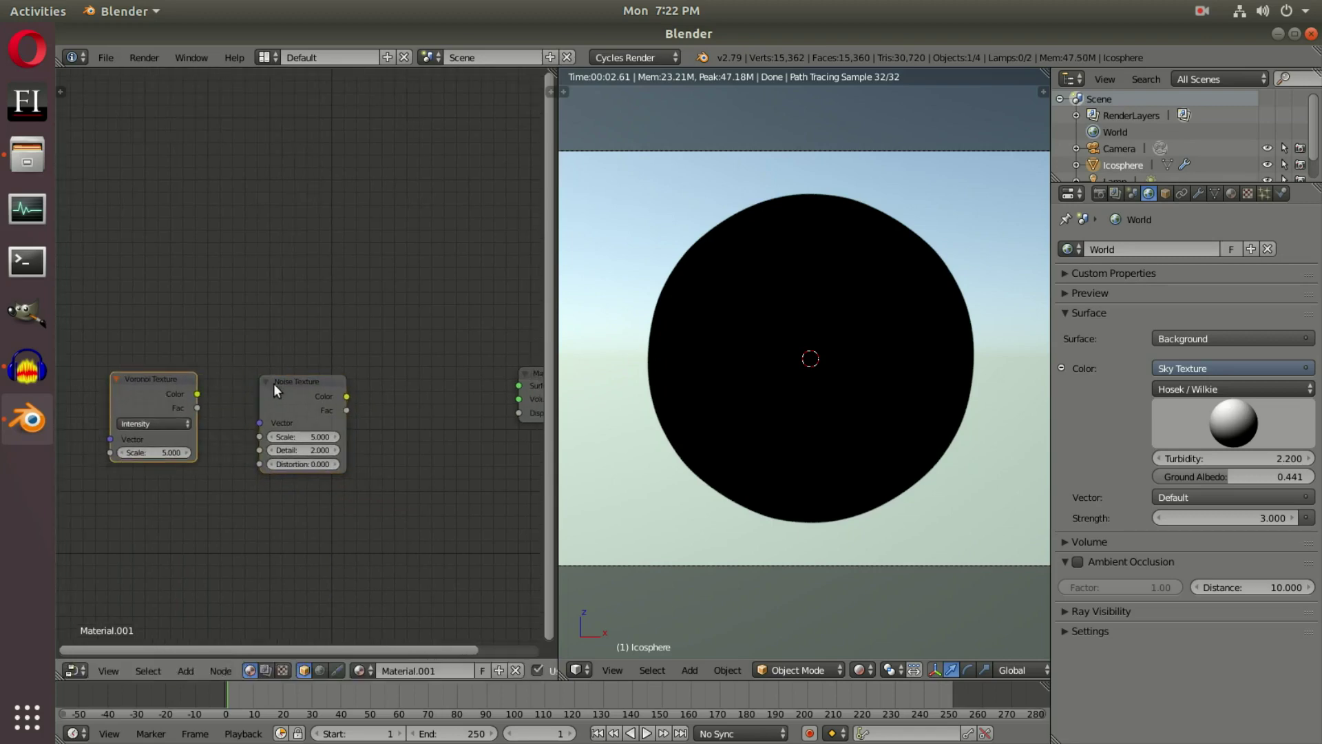
pyautogui.moveTo(348, 407); pyautogui.dragTo(120, 382)
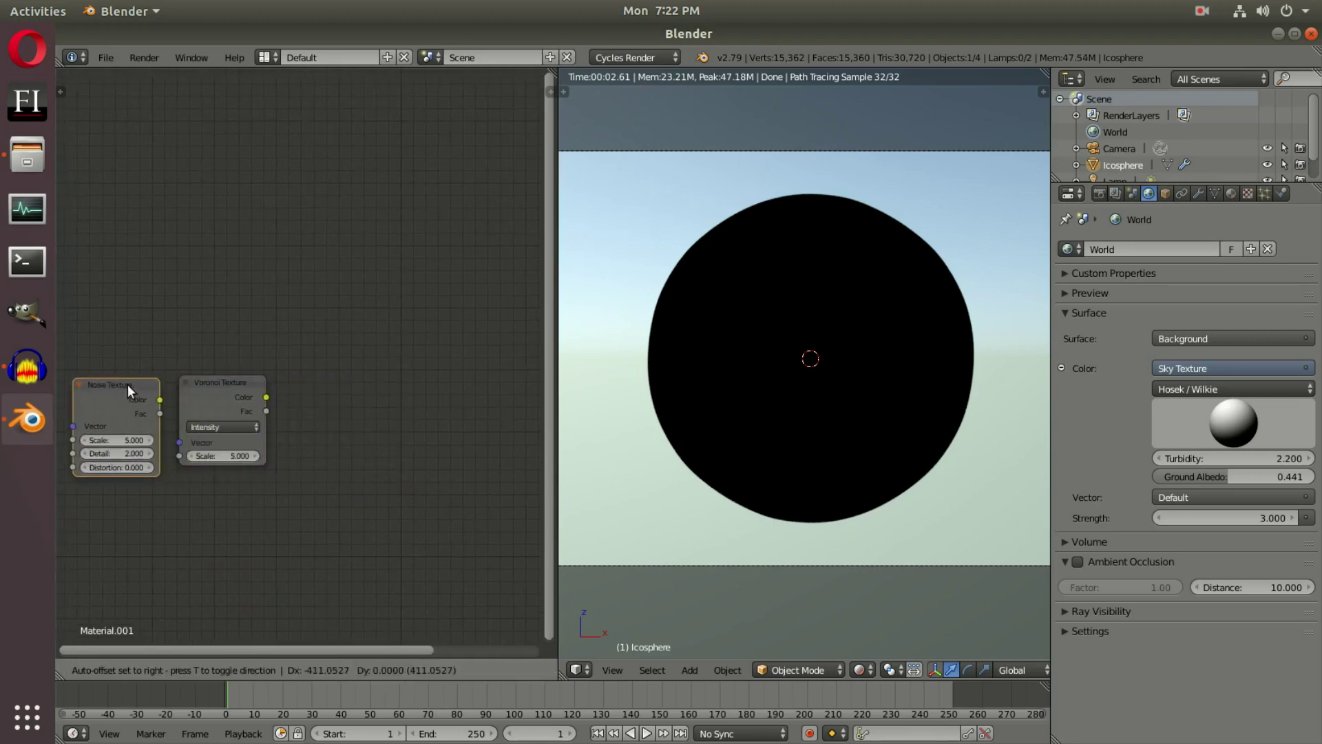
pyautogui.click(120, 381)
pyautogui.moveTo(428, 473)
pyautogui.mouseDown(button='middle')
pyautogui.moveTo(378, 487)
pyautogui.moveTo(441, 477)
pyautogui.mouseUp(button='middle')
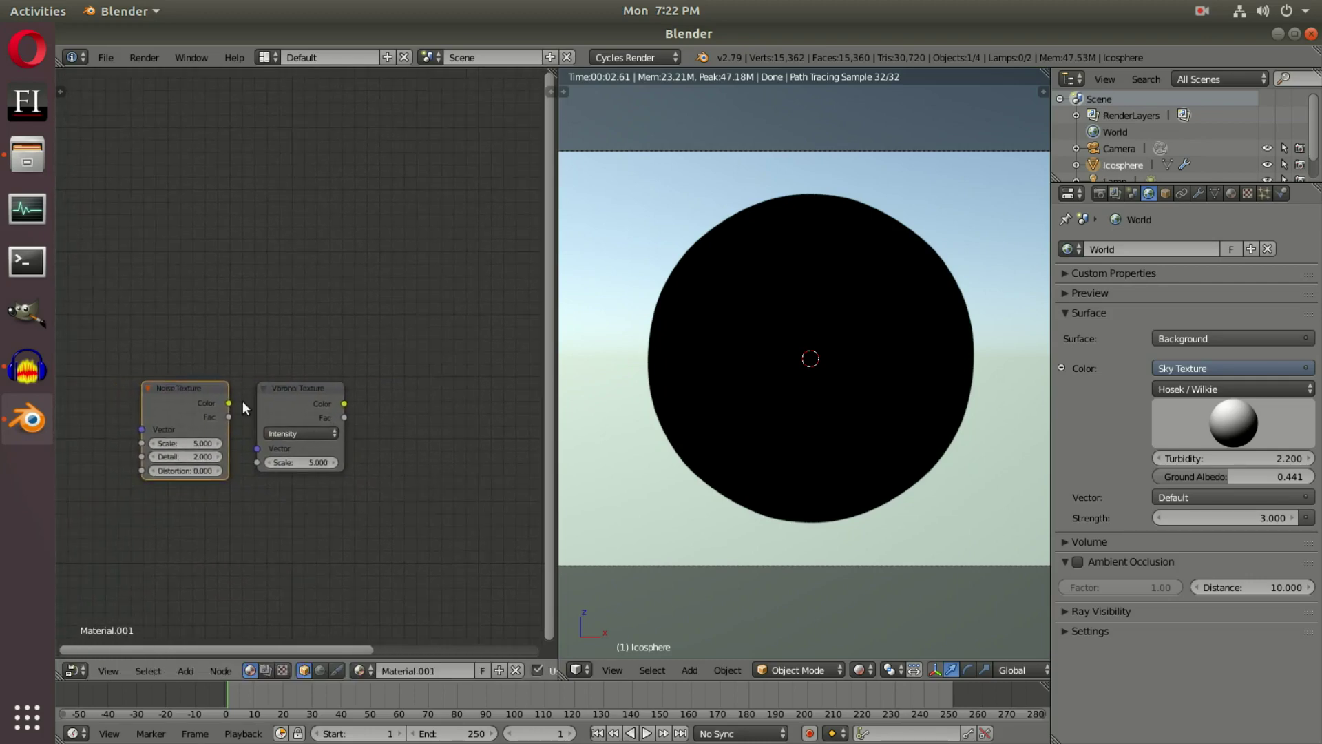
# Feed Noise Color into Voronoi Vector and drag Voronoi Color toward the output.
pyautogui.moveTo(228, 403); pyautogui.dragTo(257, 449)
pyautogui.moveTo(412, 560)
pyautogui.mouseDown(button='middle')
pyautogui.moveTo(204, 531)
pyautogui.moveTo(158, 438)
pyautogui.mouseUp(button='middle')
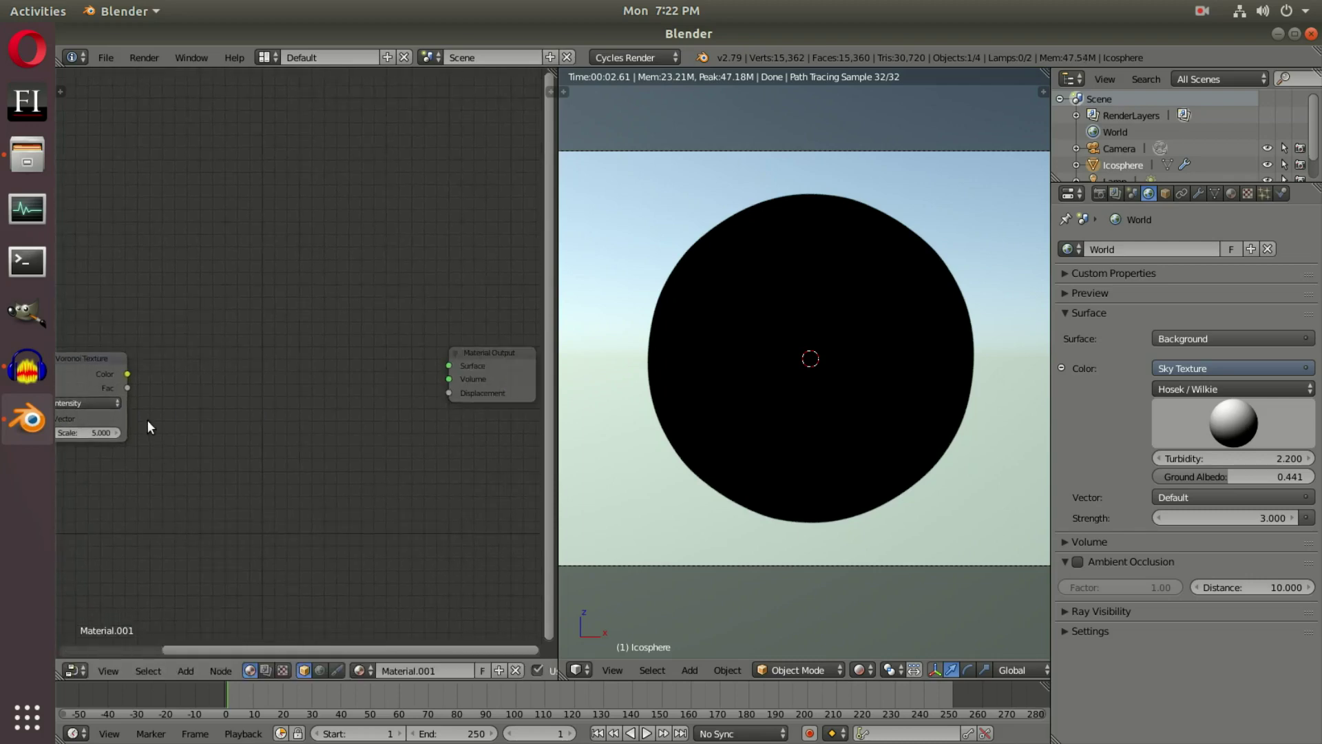
pyautogui.moveTo(127, 373); pyautogui.dragTo(449, 392)
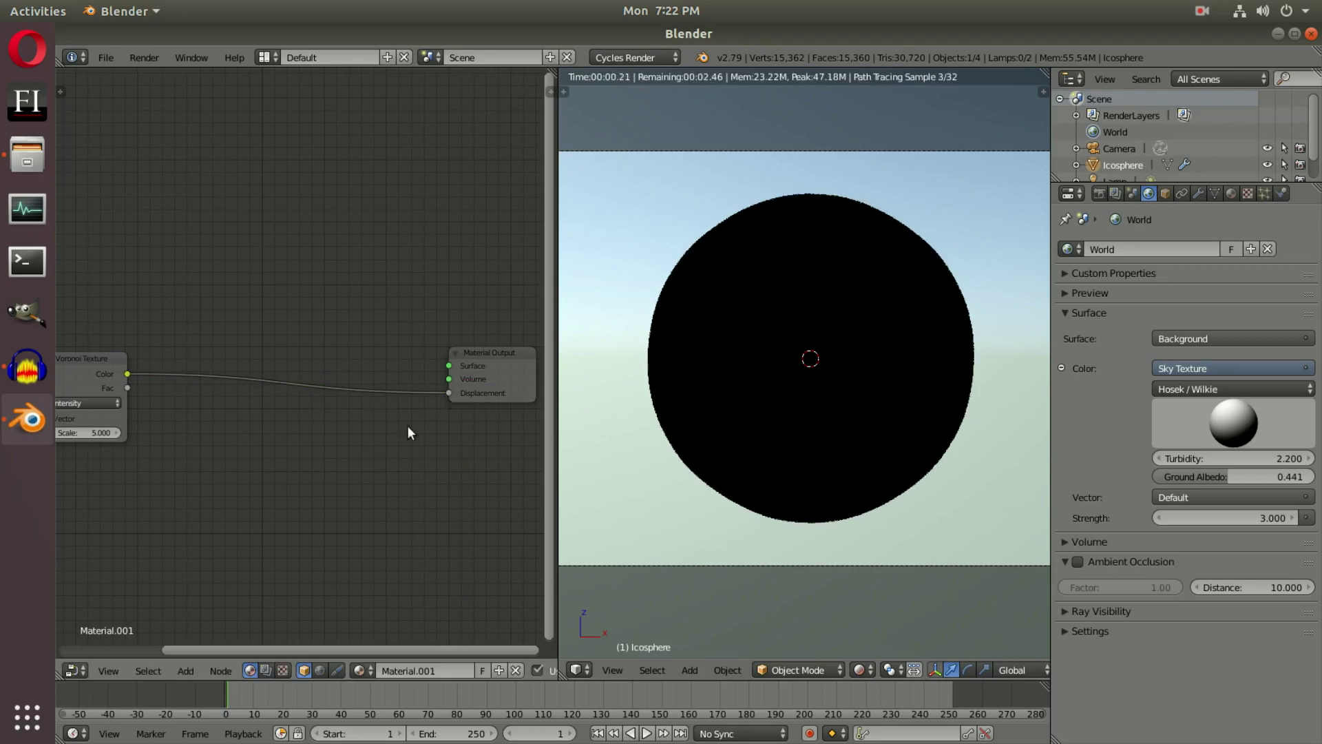
# Connect Voronoi Color to Displacement and a Diffuse BSDF to the Surface input.
pyautogui.click(182, 670)
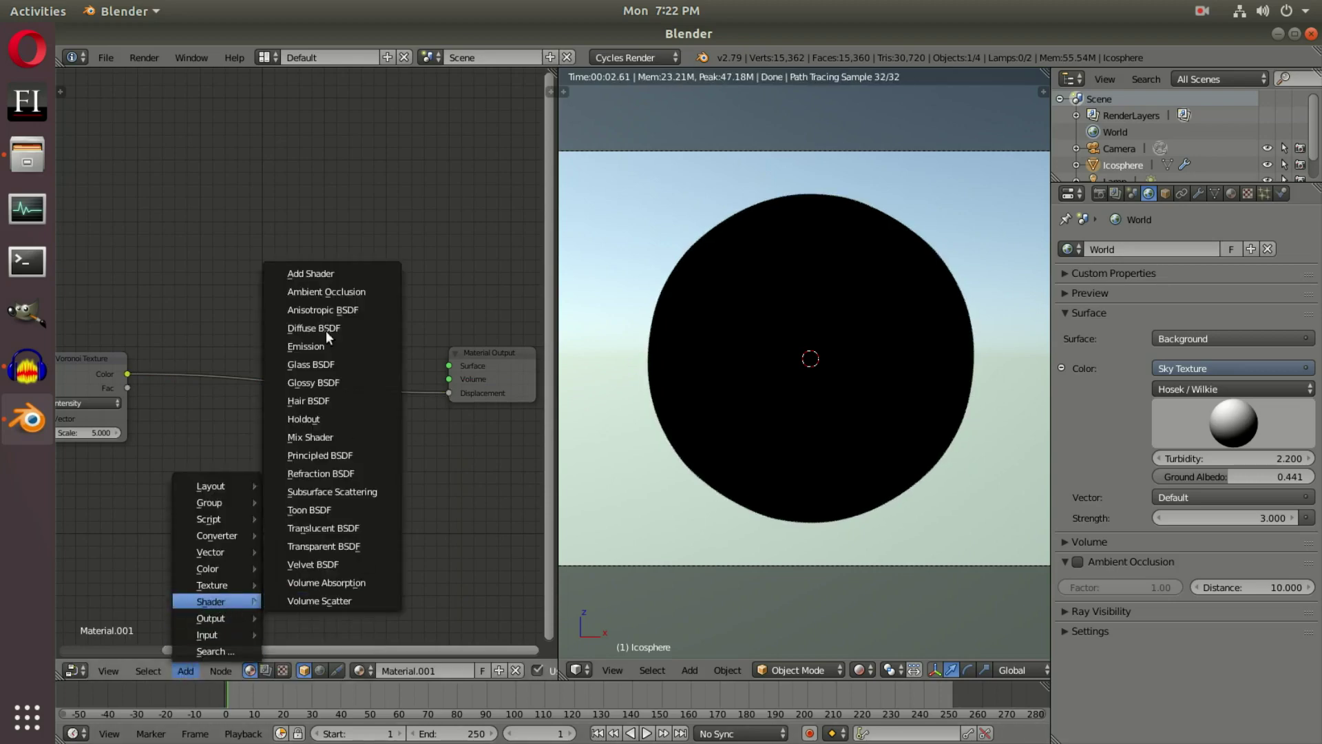
pyautogui.click(324, 329)
pyautogui.click(289, 255)
pyautogui.moveTo(393, 305); pyautogui.dragTo(449, 366)
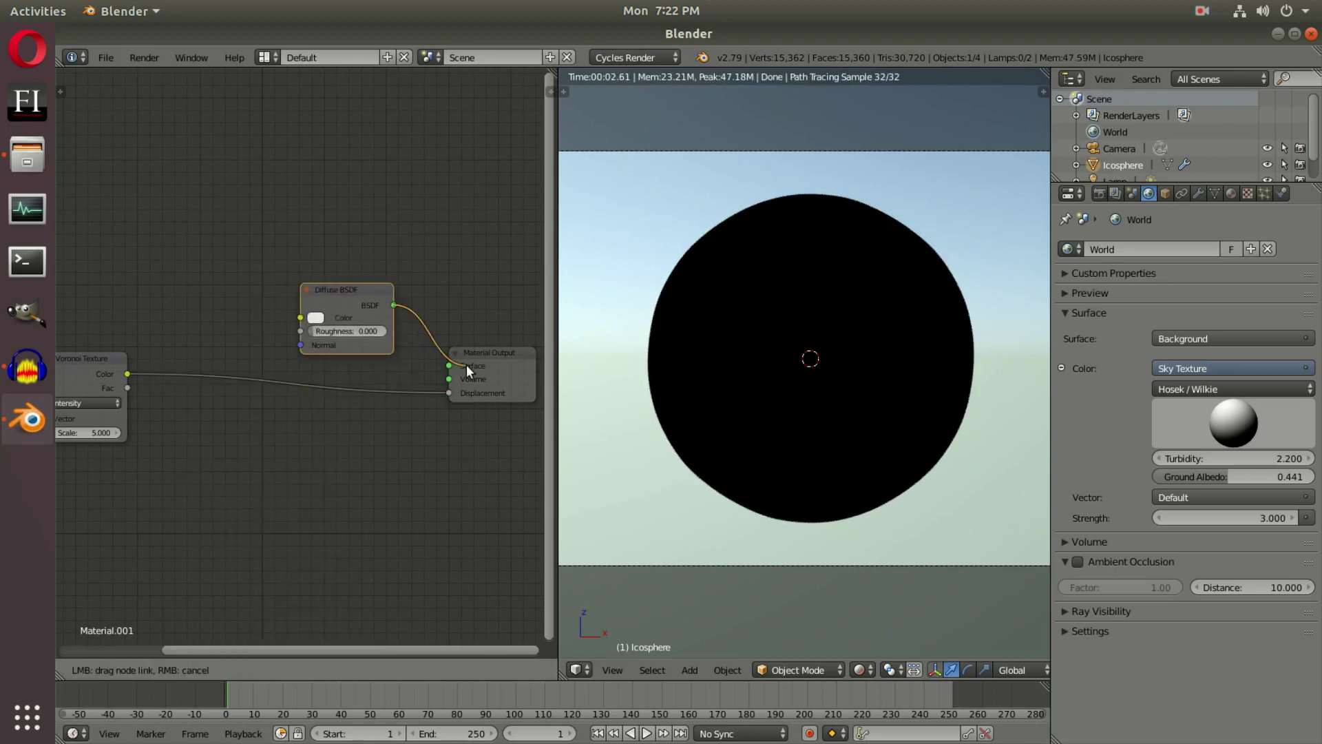
# Raise the Voronoi Texture scale to 6.8 and switch the viewport to solid shading.
pyautogui.moveTo(223, 535); pyautogui.dragTo(348, 531, button='middle')
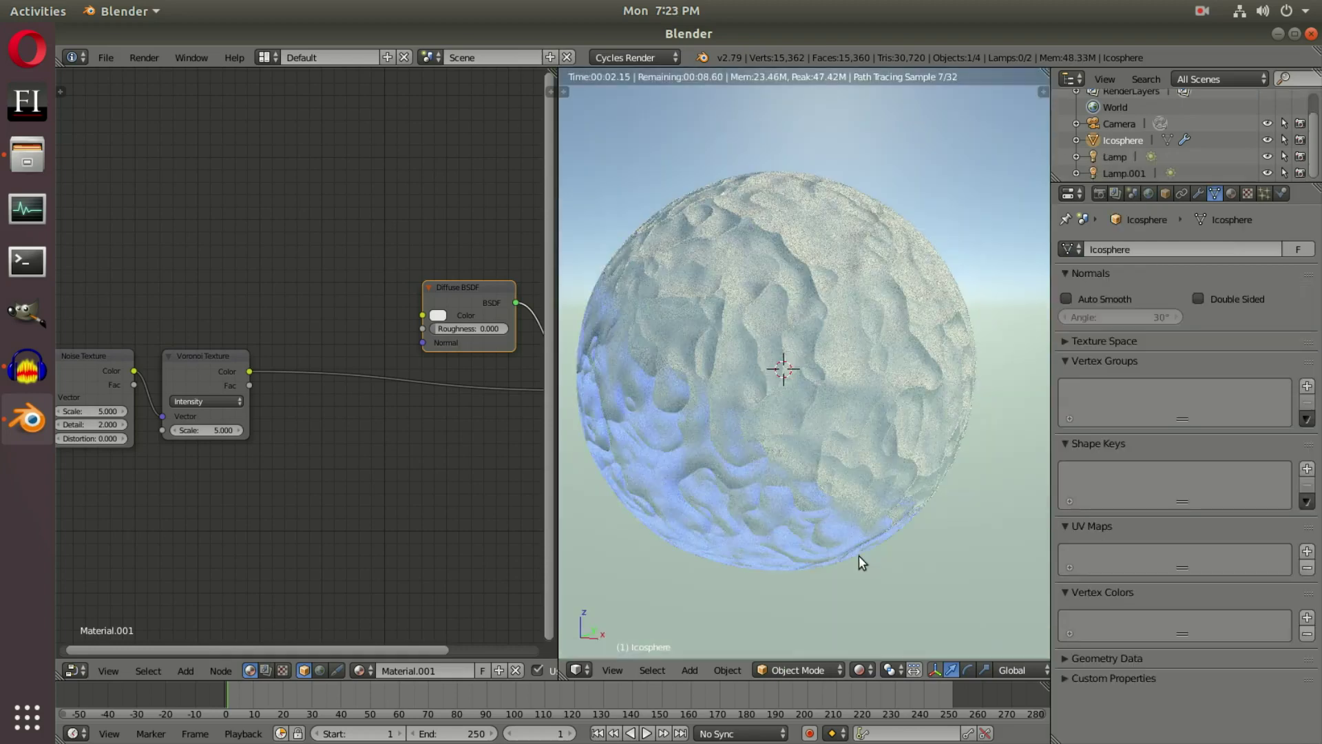
pyautogui.moveTo(290, 460); pyautogui.dragTo(385, 467, button='middle')
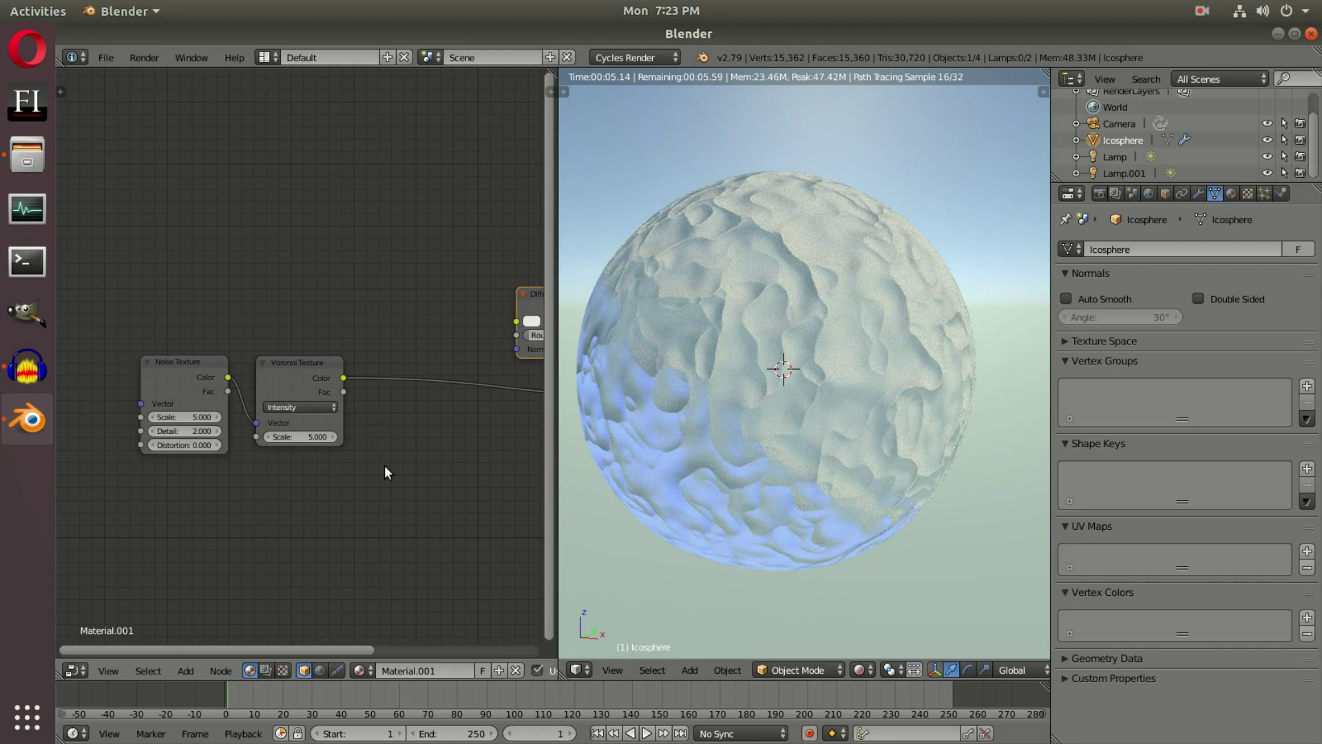
pyautogui.scroll(1, 384, 464)
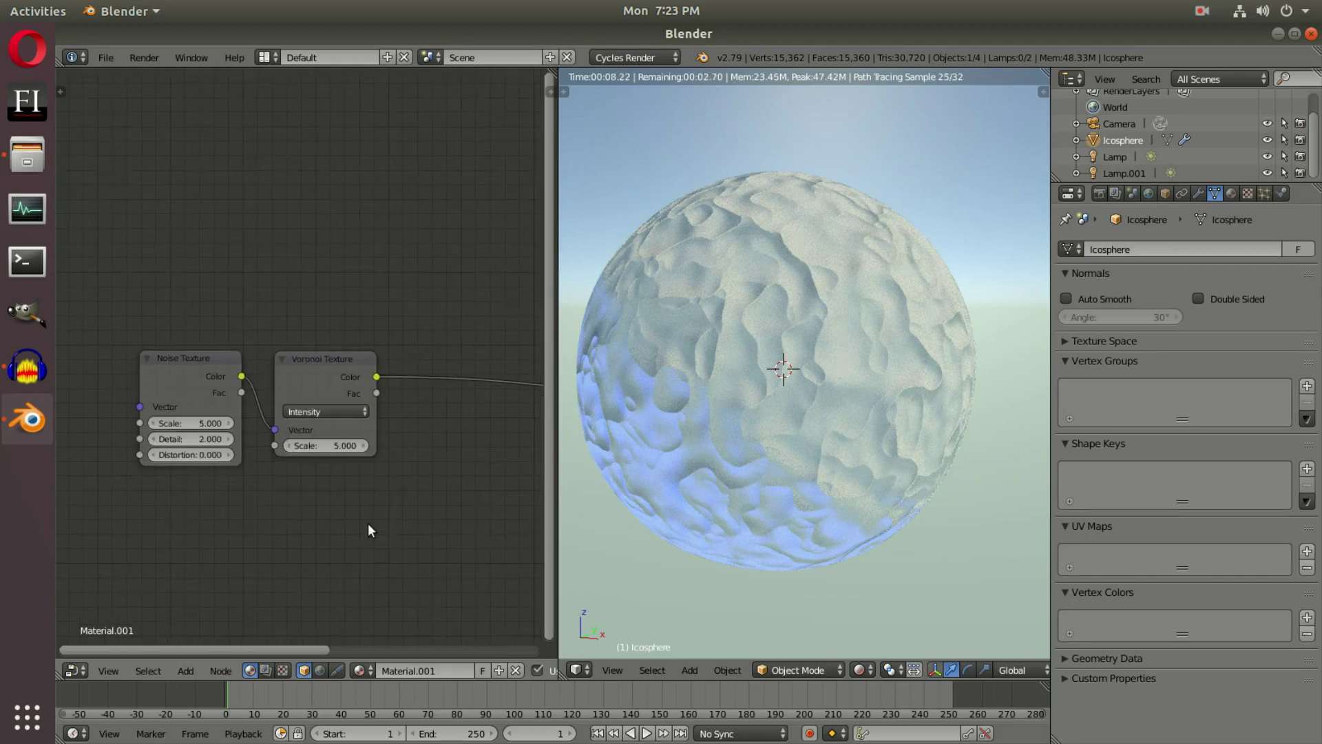
pyautogui.scroll(1, 367, 523)
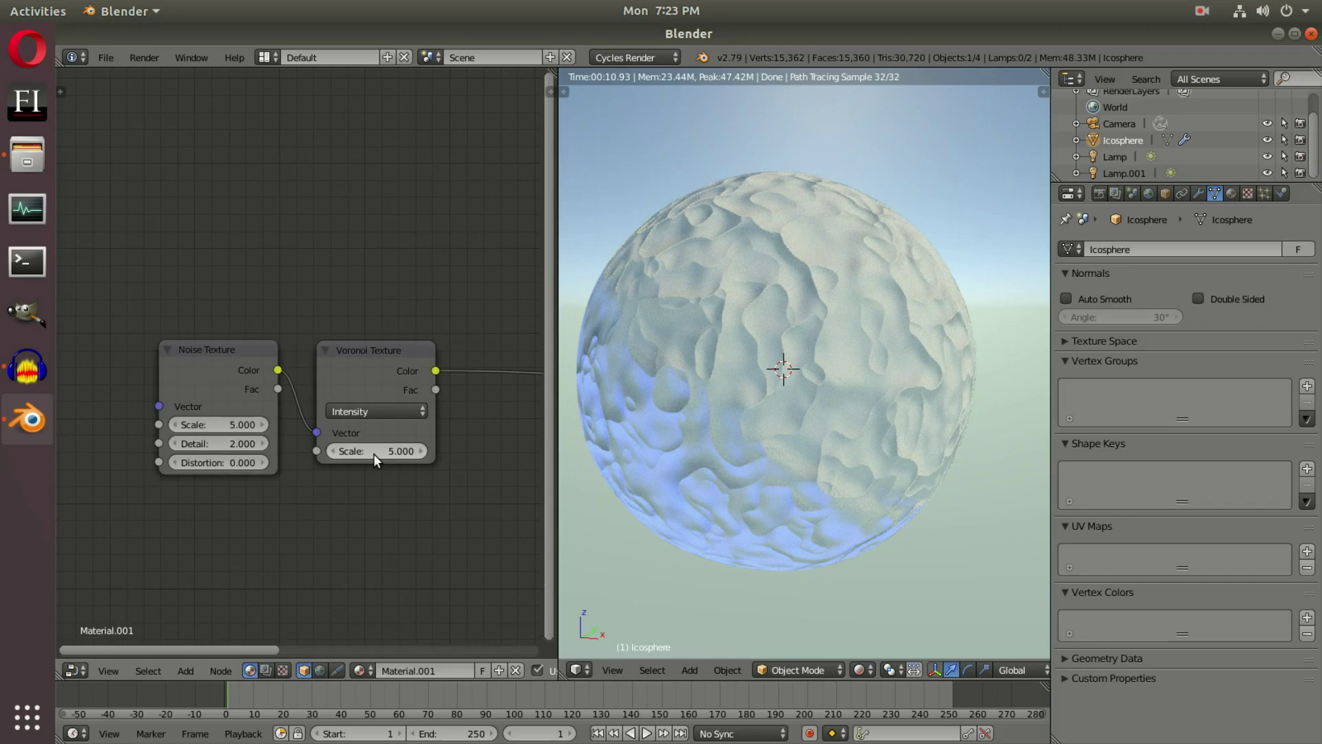
pyautogui.moveTo(373, 453); pyautogui.dragTo(881, 606)
pyautogui.hotkey('shift', 'z')
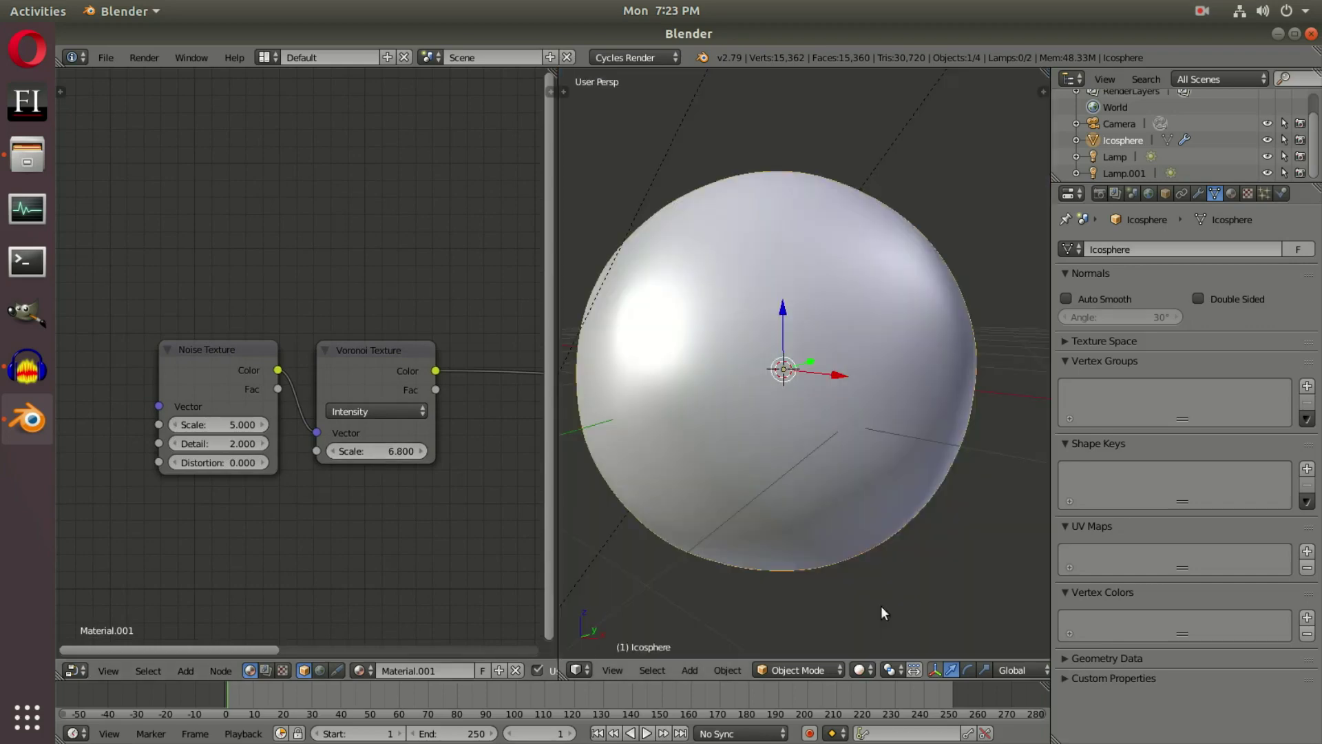
# Switch to camera view and preview the sphere with rendered viewport shading.
pyautogui.press('KP_0')
pyautogui.press('z')
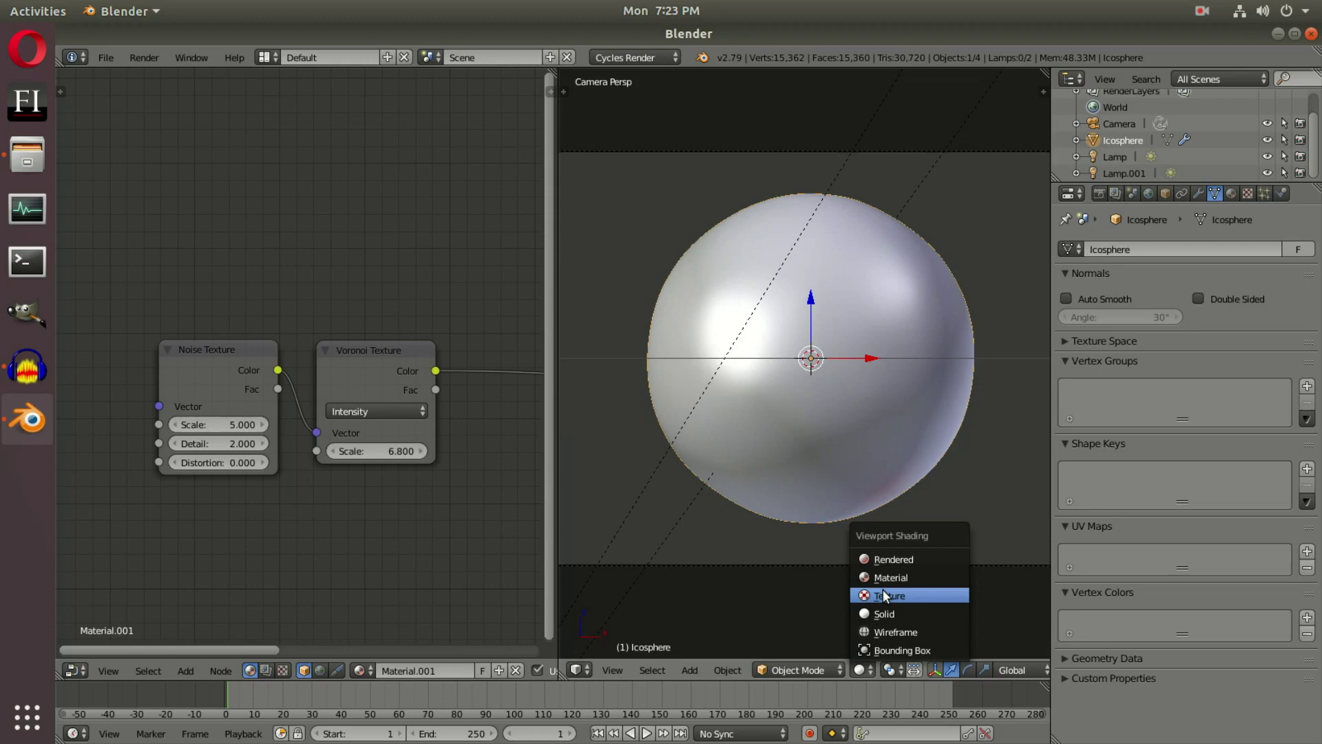
pyautogui.click(883, 590)
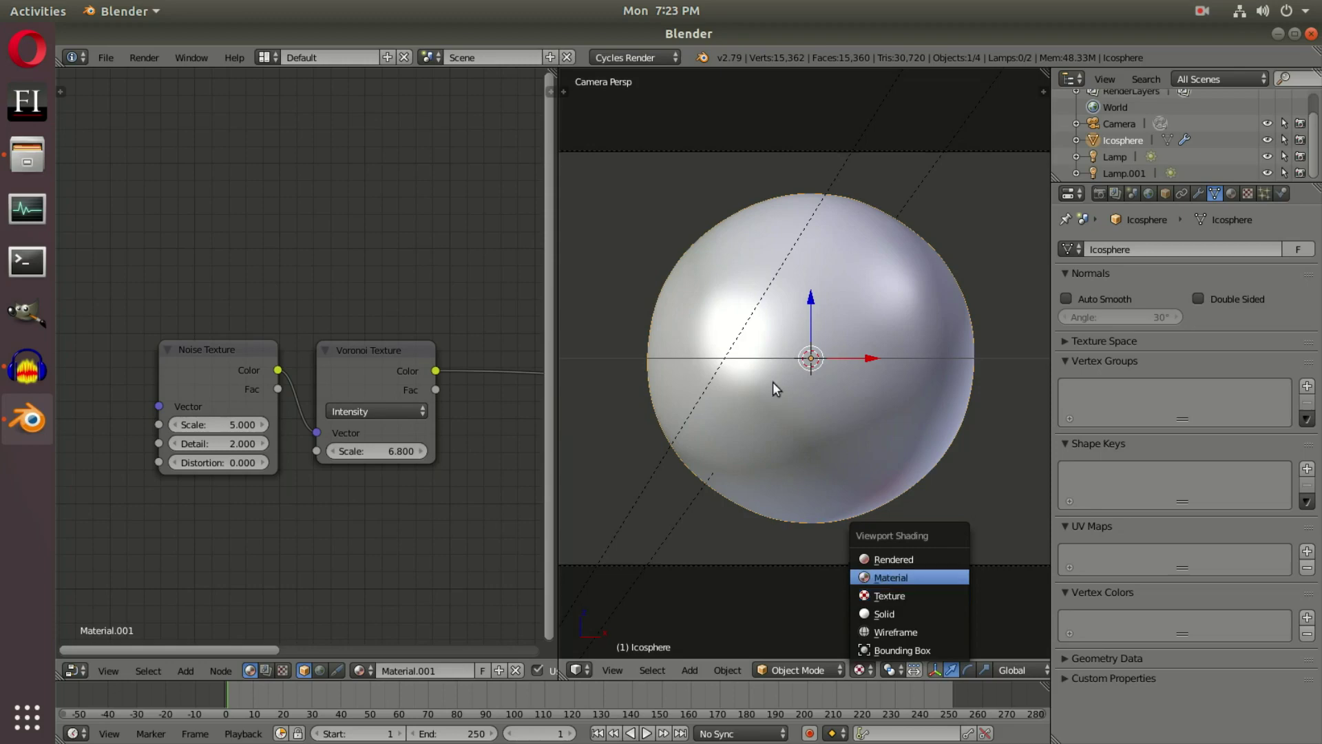
pyautogui.press('r')
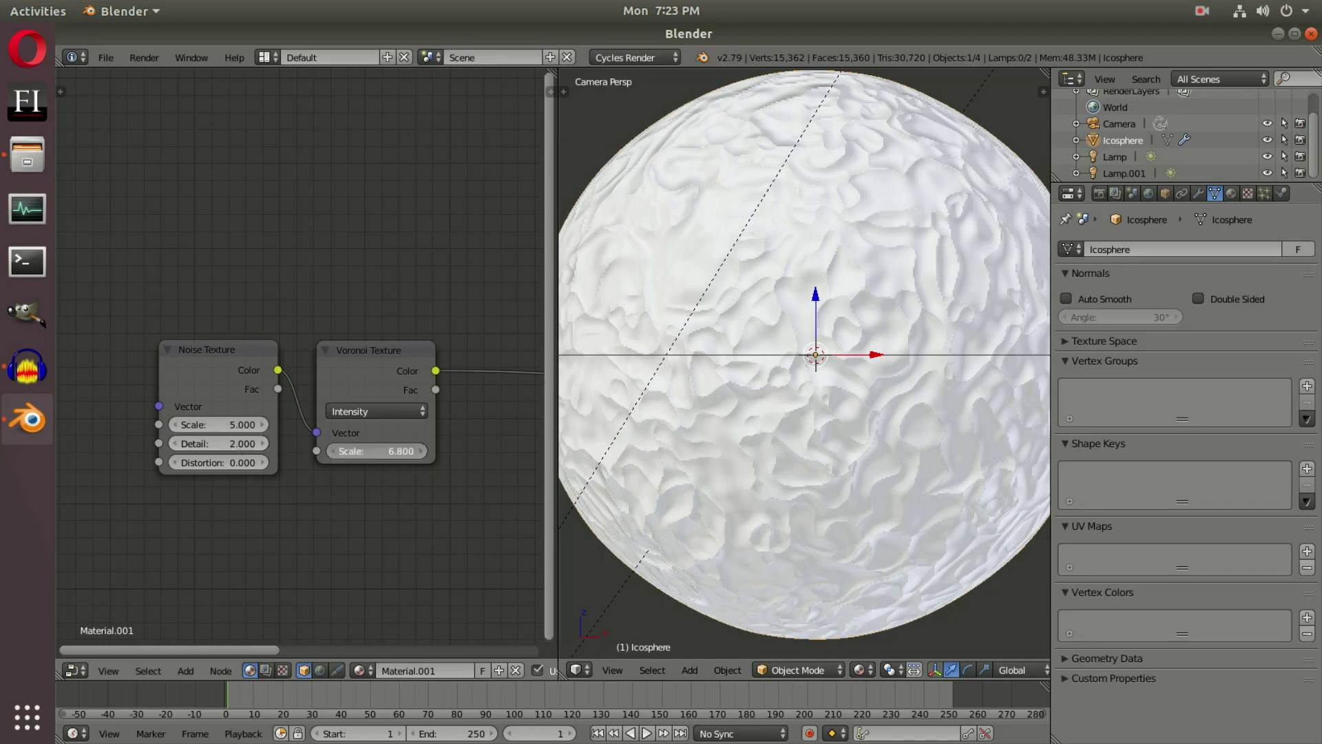
# Set the Voronoi Texture scale to 2.
pyautogui.moveTo(377, 451); pyautogui.dragTo(287, 451)
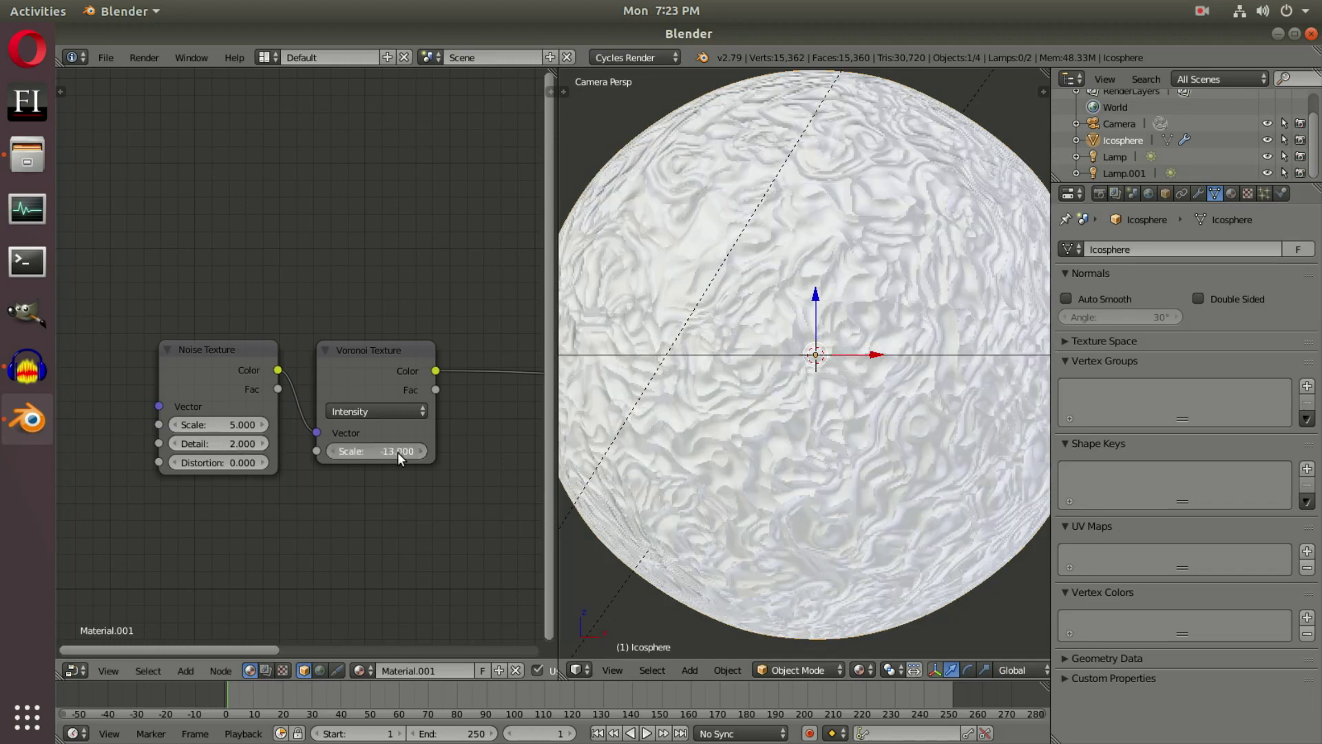
pyautogui.click(398, 451)
pyautogui.write('2')
pyautogui.press('Return')
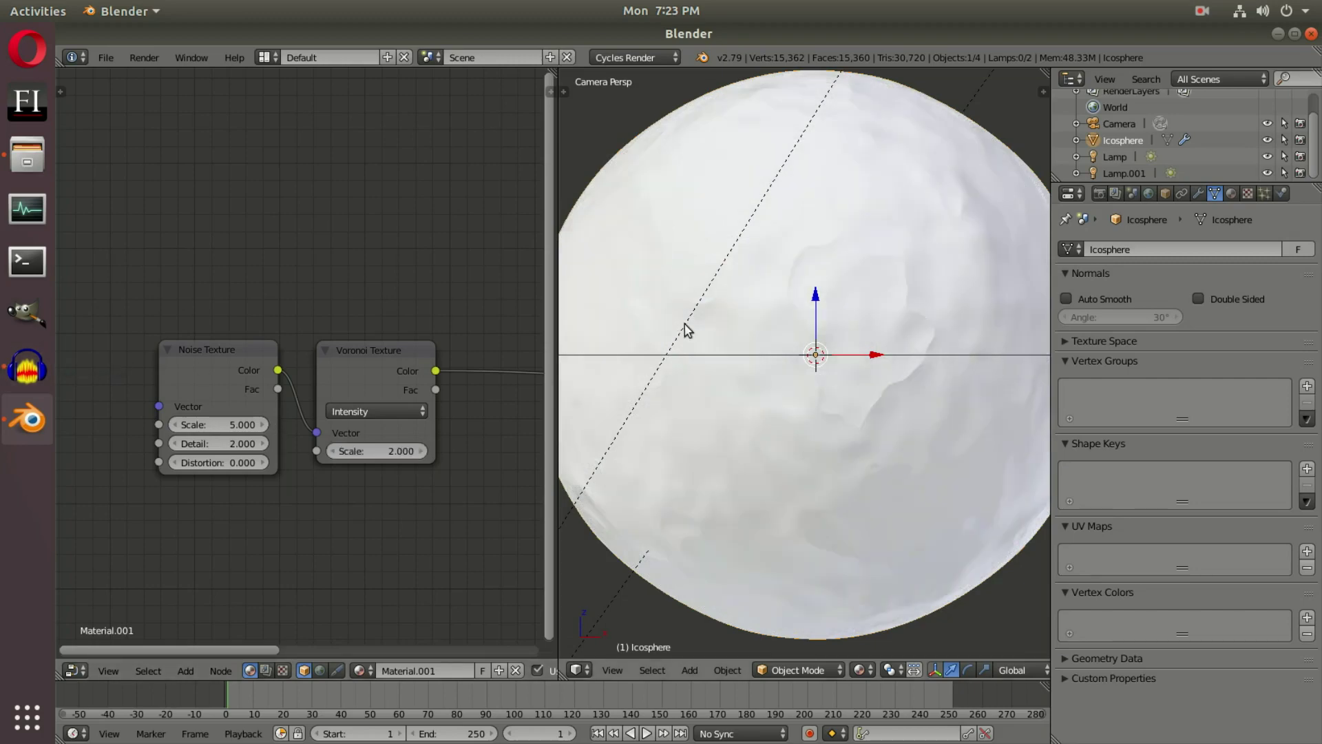
# Give the Noise Texture scale 9, detail 5 and distortion 0.2.
pyautogui.click(218, 424)
pyautogui.write('14')
pyautogui.press('Return')
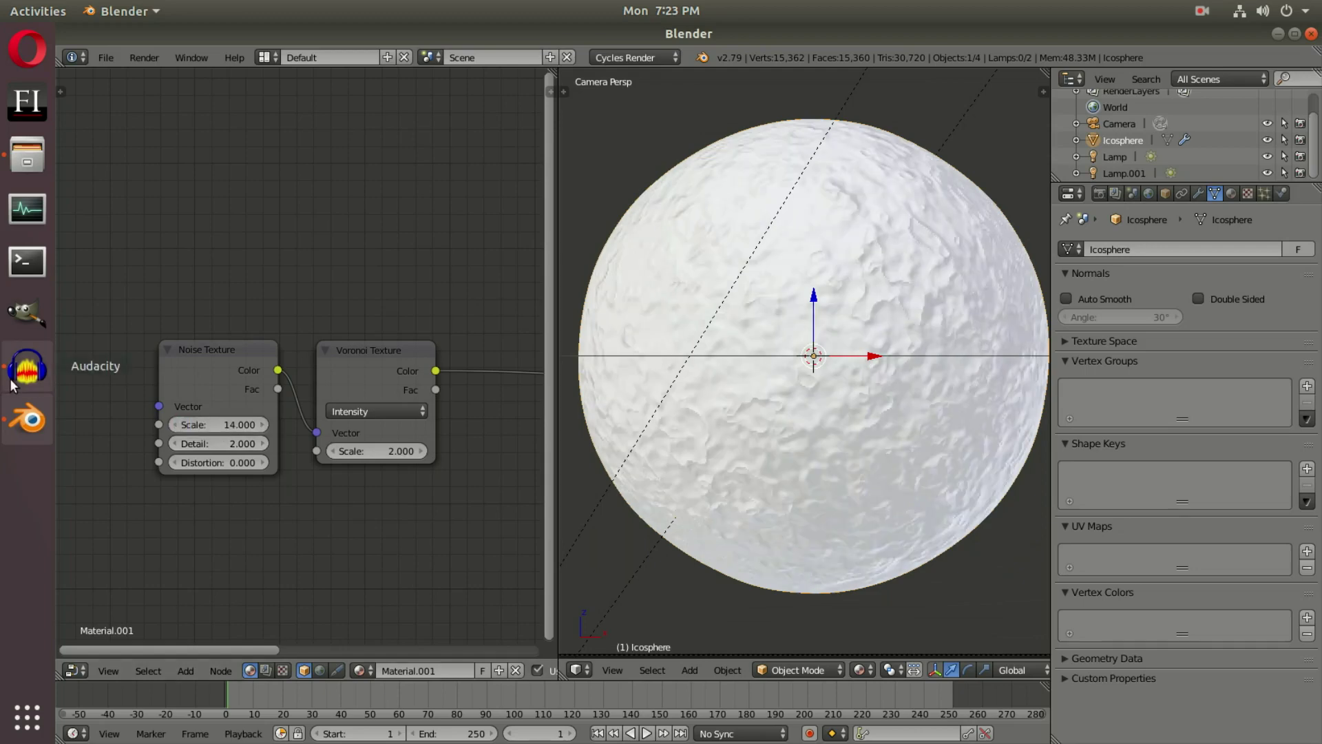
pyautogui.click(230, 424)
pyautogui.write('9')
pyautogui.press('Tab')
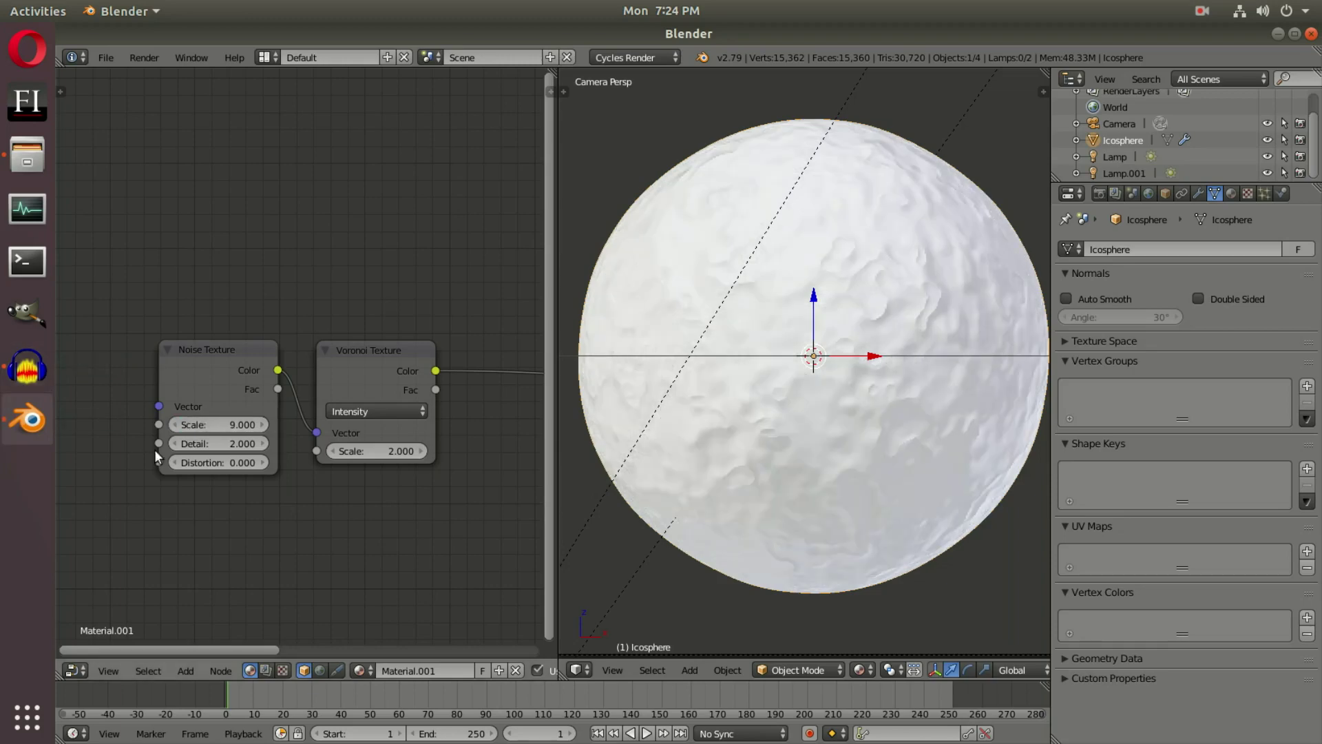
pyautogui.write('5')
pyautogui.press('Return')
pyautogui.click(175, 463)
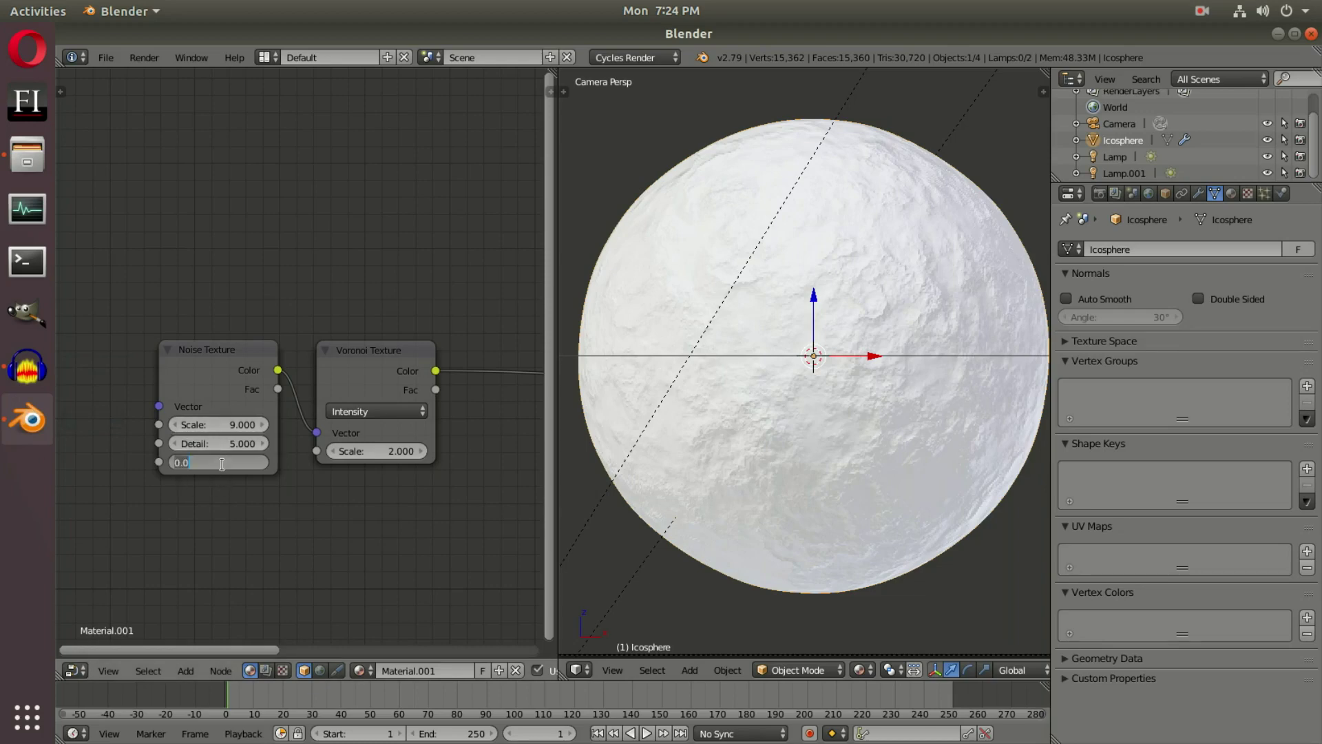
pyautogui.press('BackSpace')
pyautogui.press('Return')
# Orbit around the sphere to inspect the rough surface, then return to camera view.
pyautogui.moveTo(755, 490)
pyautogui.mouseDown(button='middle')
pyautogui.moveTo(841, 360)
pyautogui.moveTo(785, 428)
pyautogui.moveTo(768, 427)
pyautogui.moveTo(836, 429)
pyautogui.mouseUp(button='middle')
pyautogui.scroll(4, 841, 362)
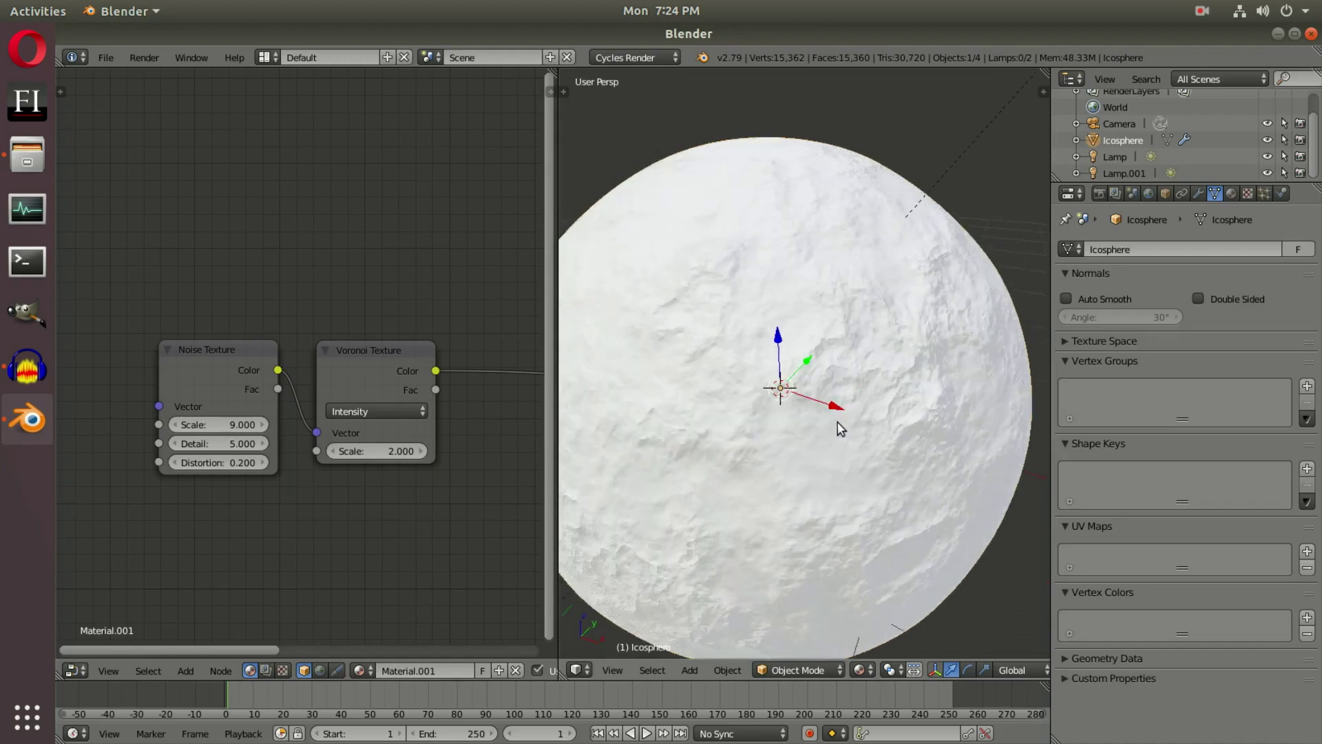
pyautogui.press('KP_0')
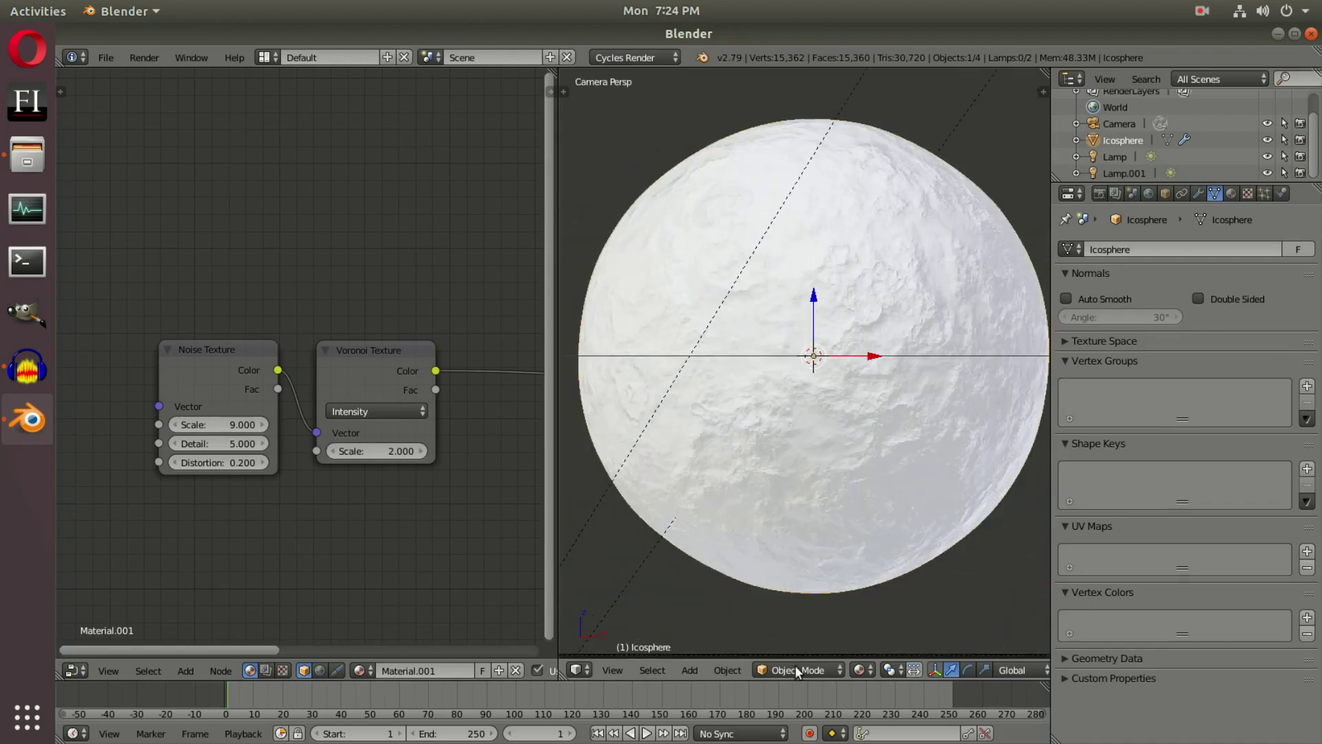
pyautogui.click(855, 669)
# Show the live Cycles render and replace the world with a new black-background world.
pyautogui.click(891, 554)
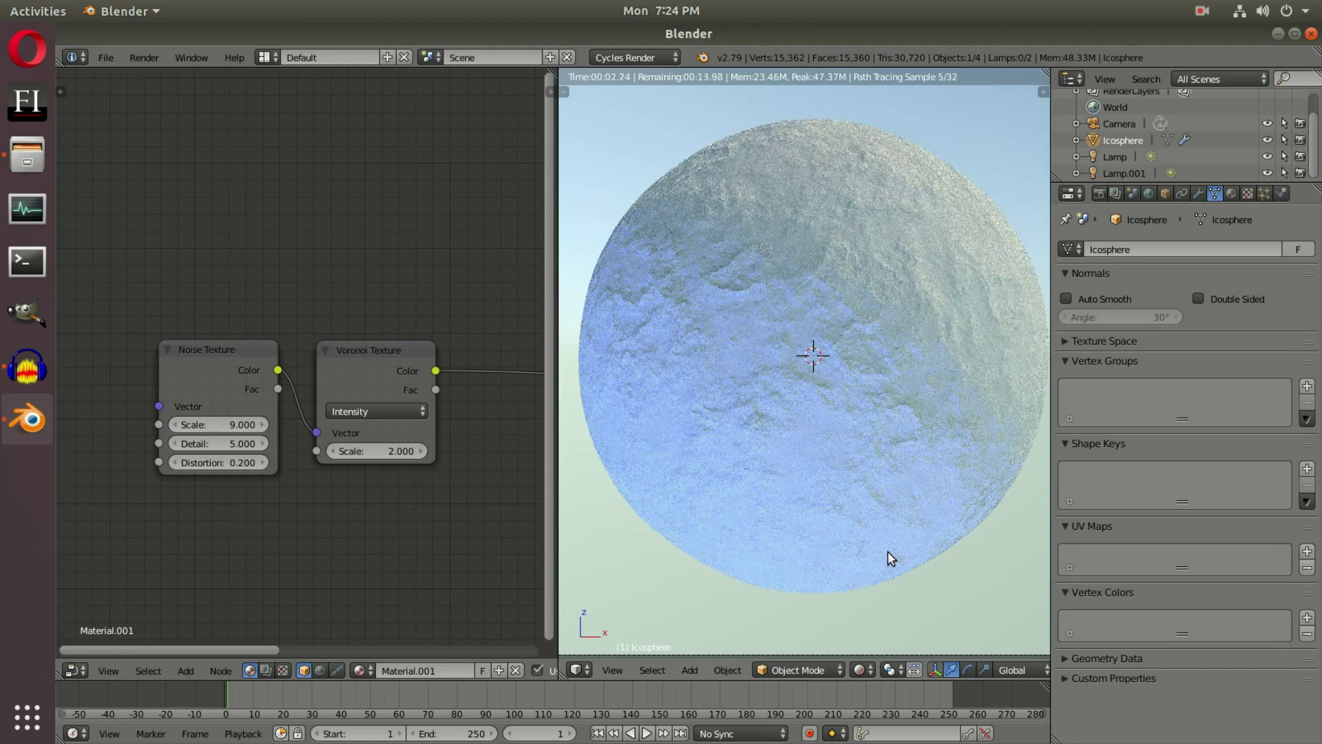
pyautogui.click(1148, 192)
pyautogui.click(1267, 249)
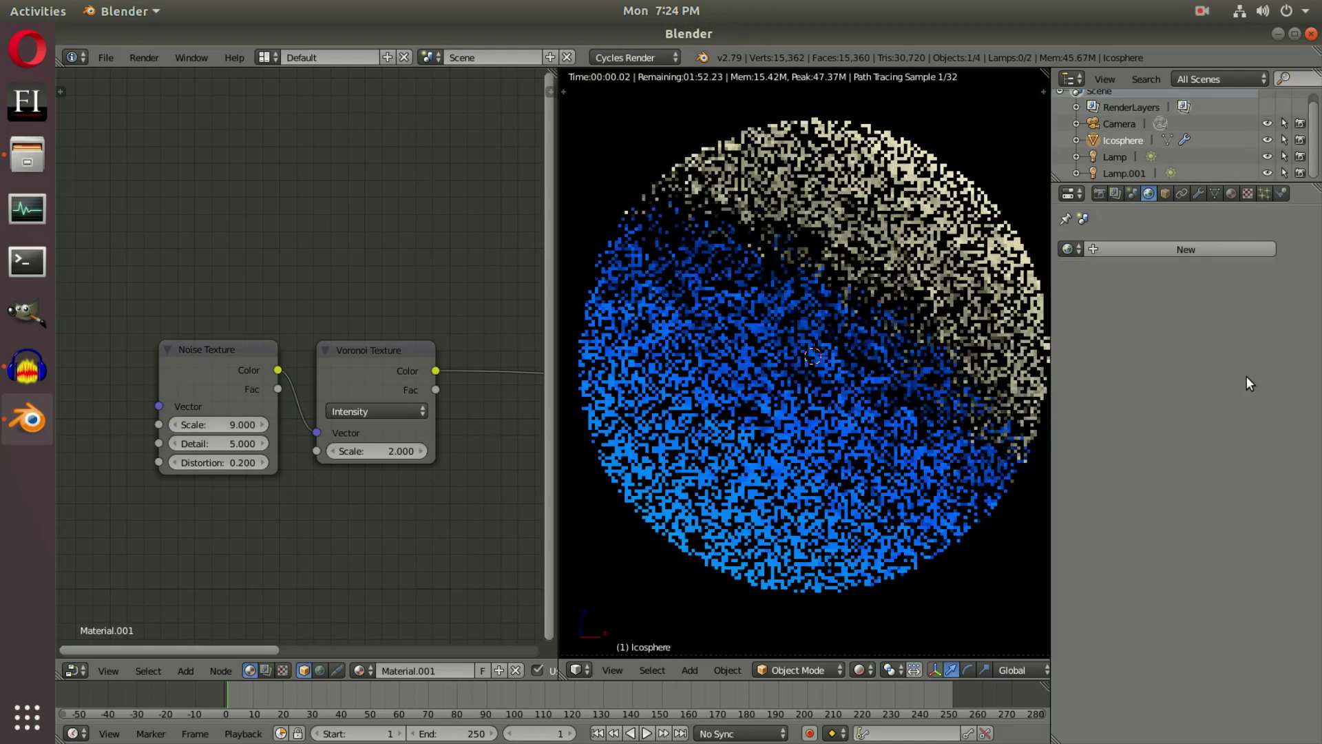
pyautogui.click(1209, 246)
pyautogui.click(1224, 367)
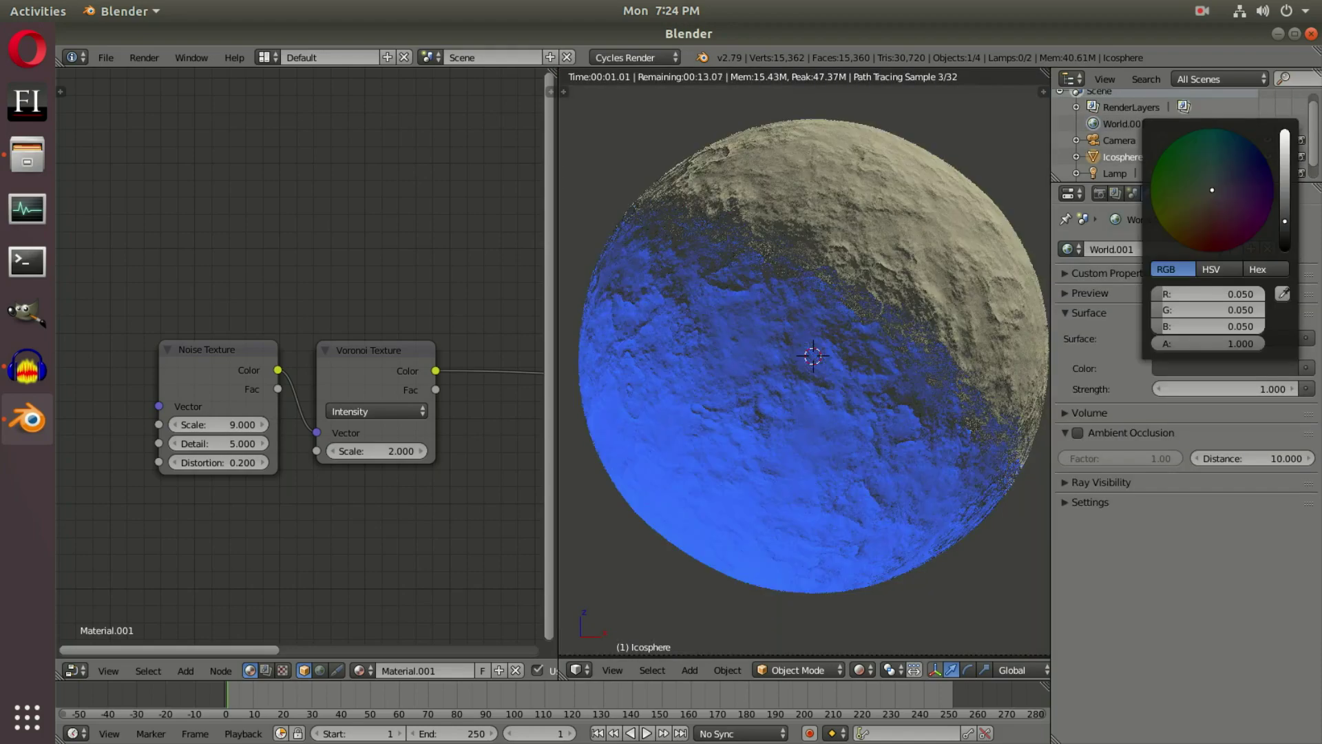
pyautogui.moveTo(1287, 271); pyautogui.dragTo(1266, 271)
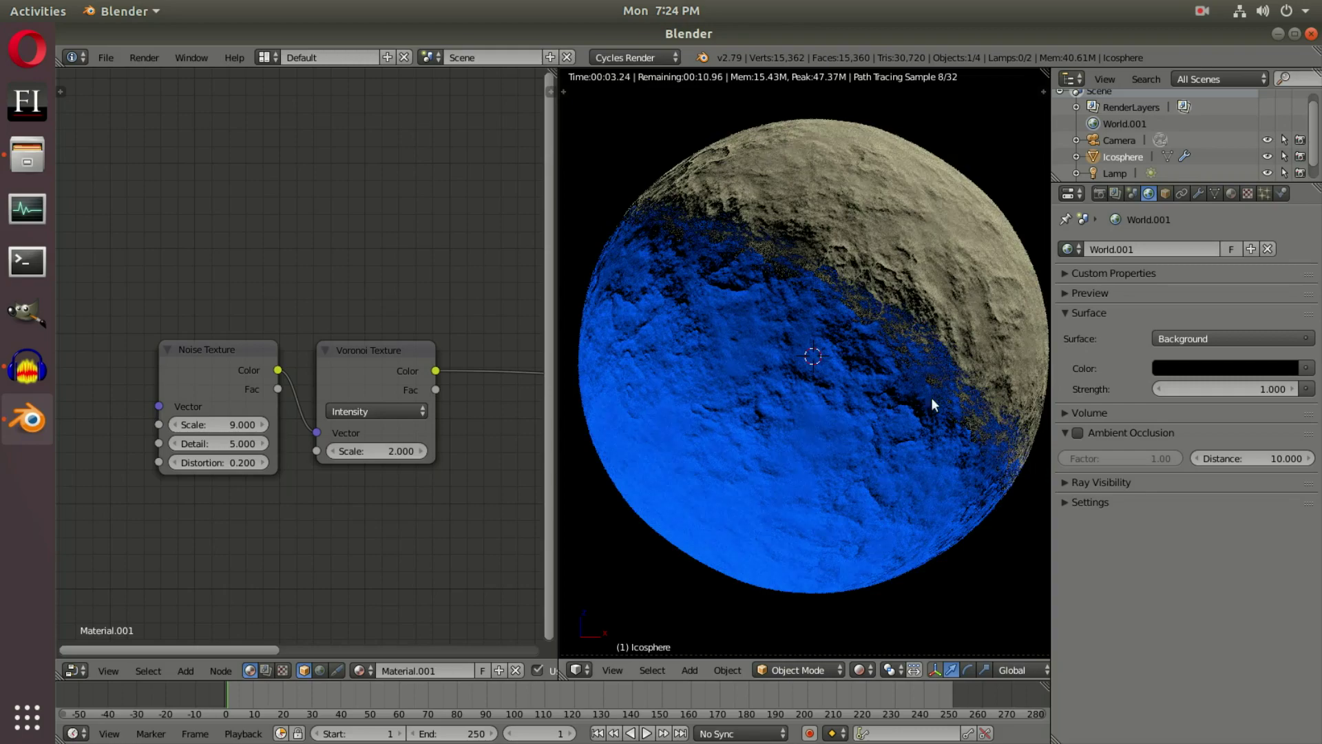
# Select both lamps and rotate them to relight the sphere.
pyautogui.click(1130, 167)
pyautogui.scroll(-1, 1129, 159)
pyautogui.press('r')
pyautogui.press('r')
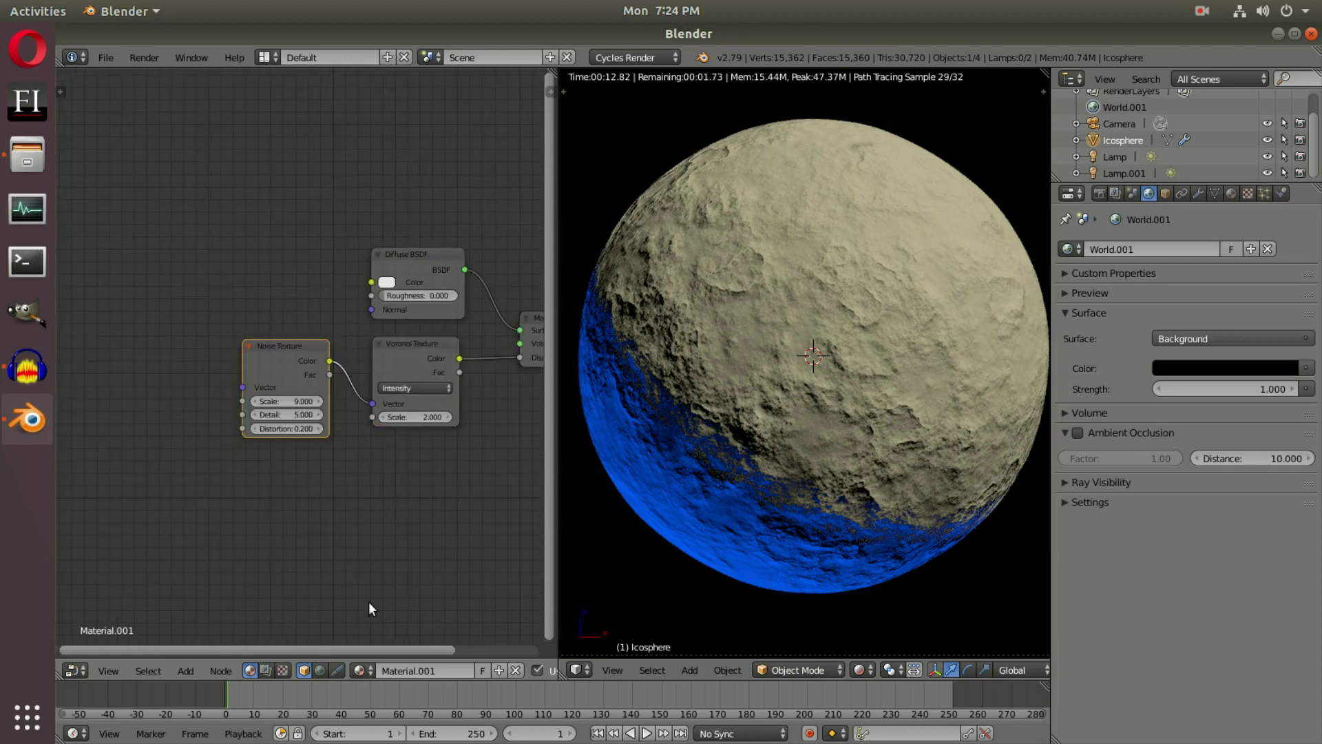
pyautogui.click(1099, 194)
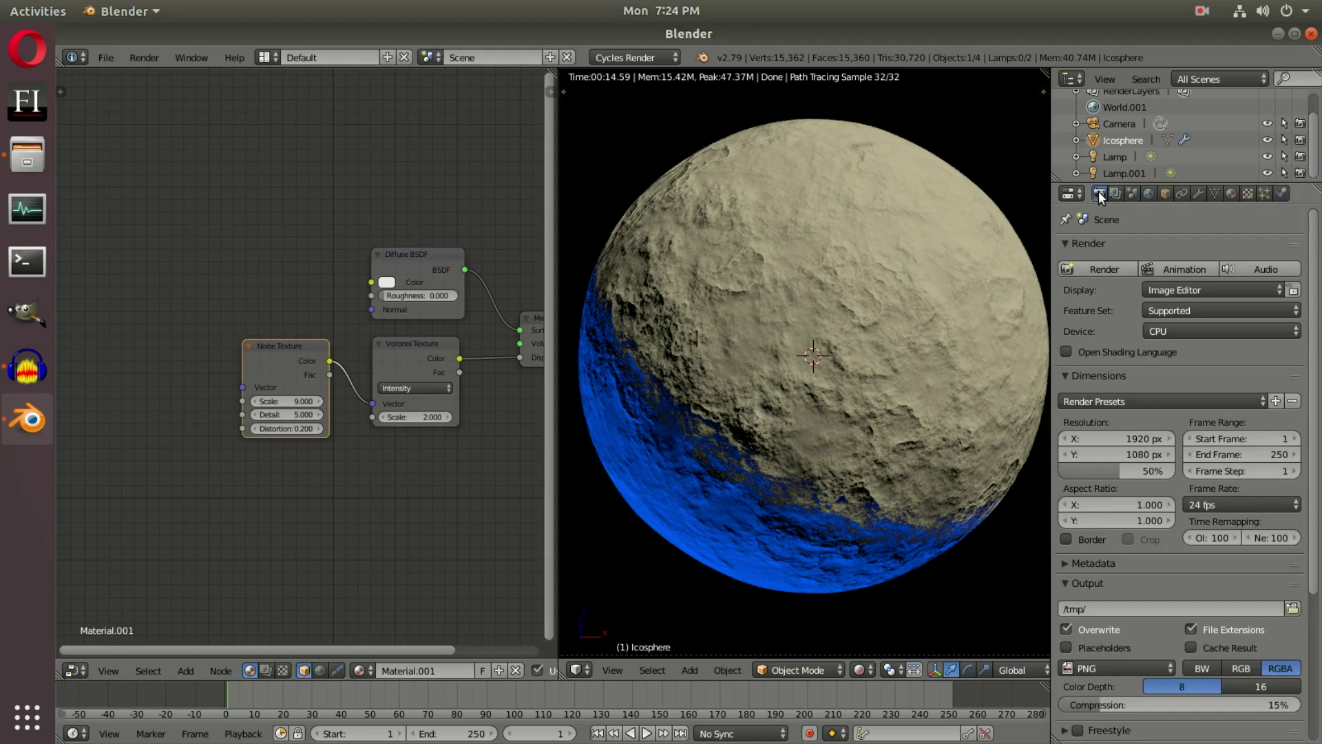
# Set volume sampling Step Size to 0.5 and Max Steps to 1200.
pyautogui.scroll(-10, 1169, 557)
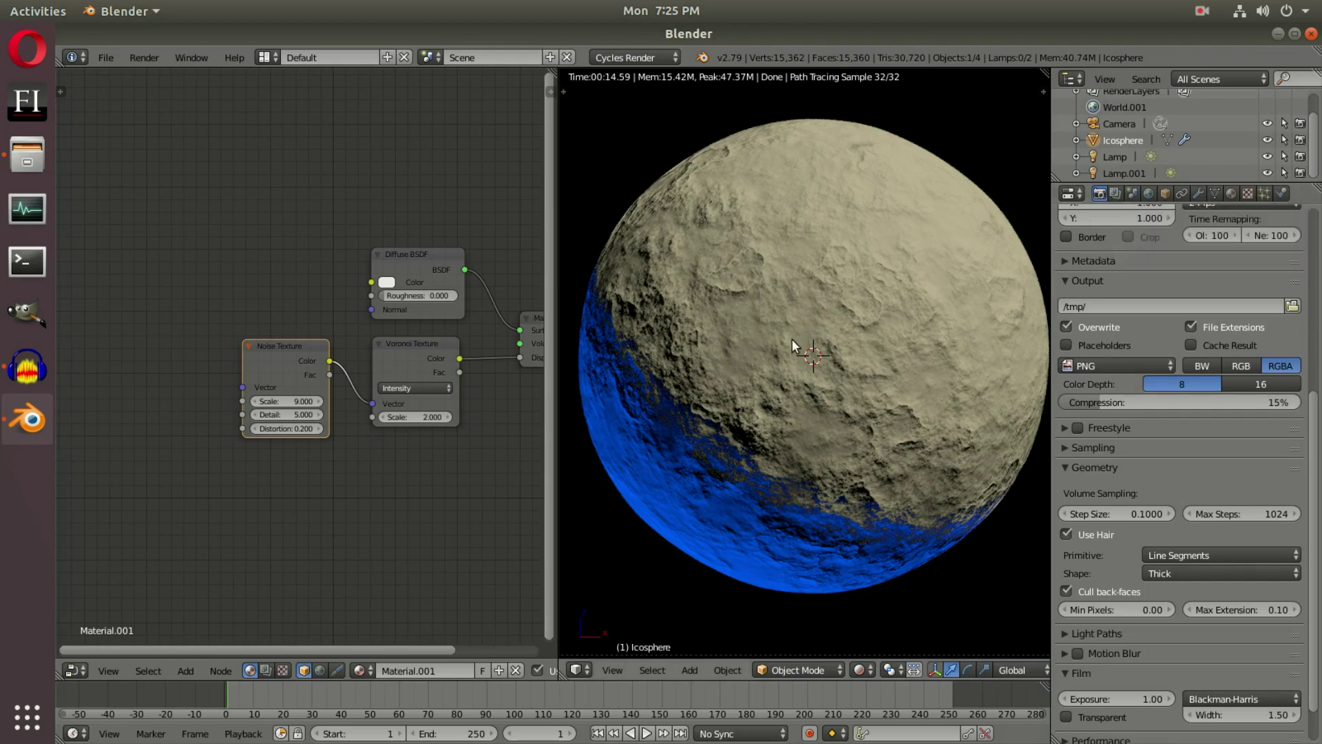
pyautogui.scroll(1, 777, 336)
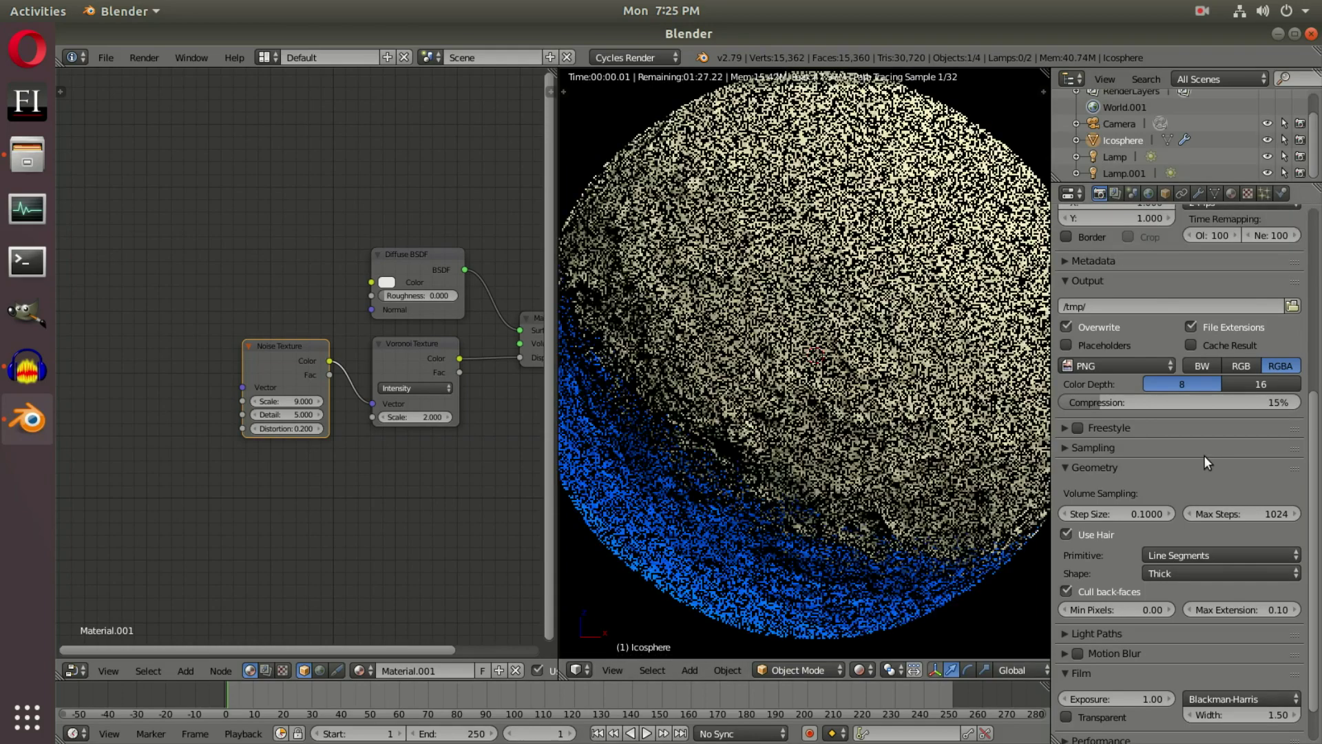
pyautogui.scroll(-2, 1204, 455)
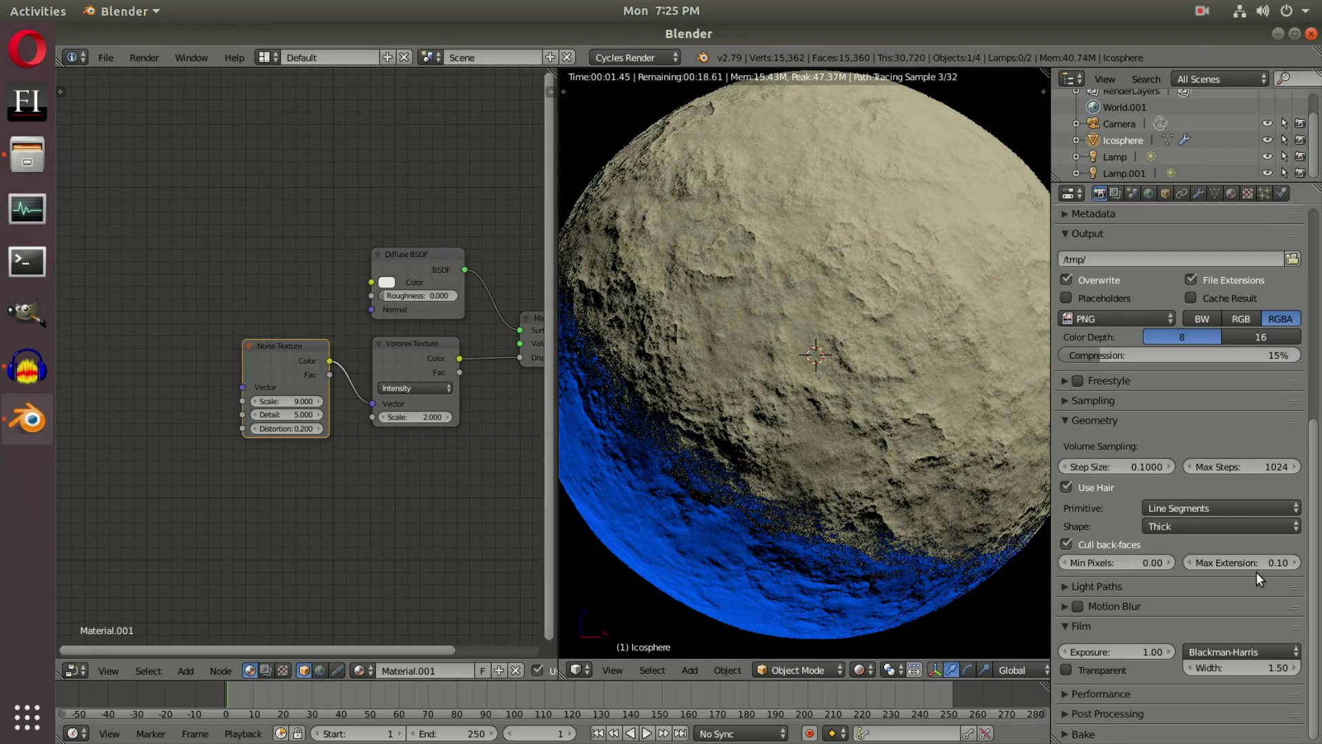
pyautogui.click(1129, 466)
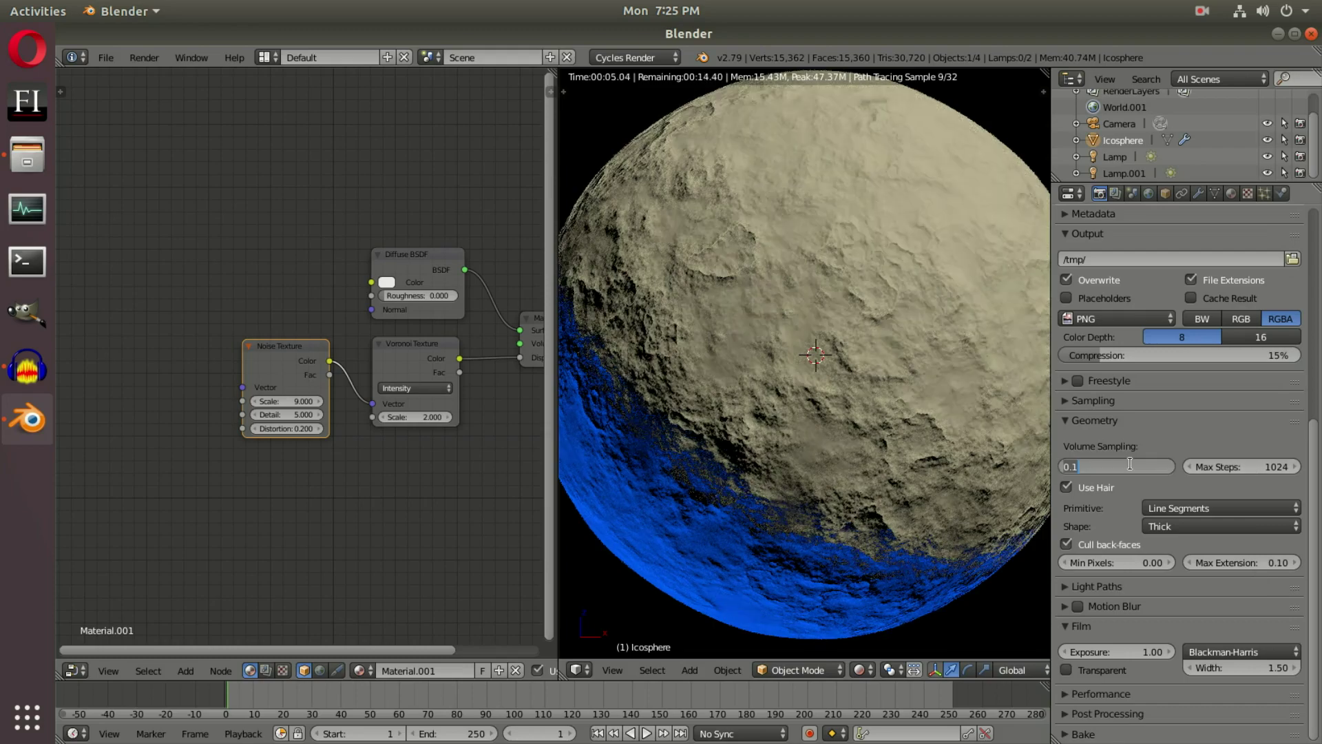
pyautogui.hotkey('ctrl', 'a')
pyautogui.write('0.5')
pyautogui.press('Return')
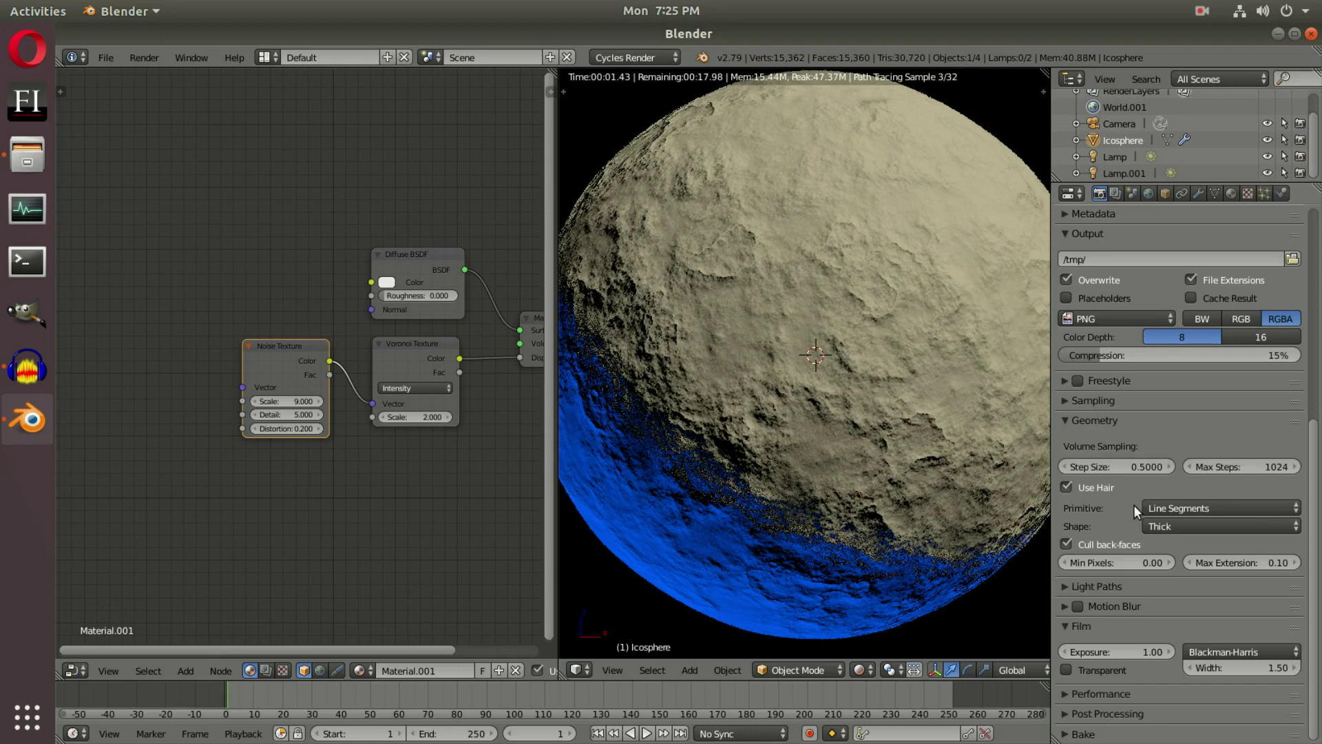
pyautogui.click(1239, 466)
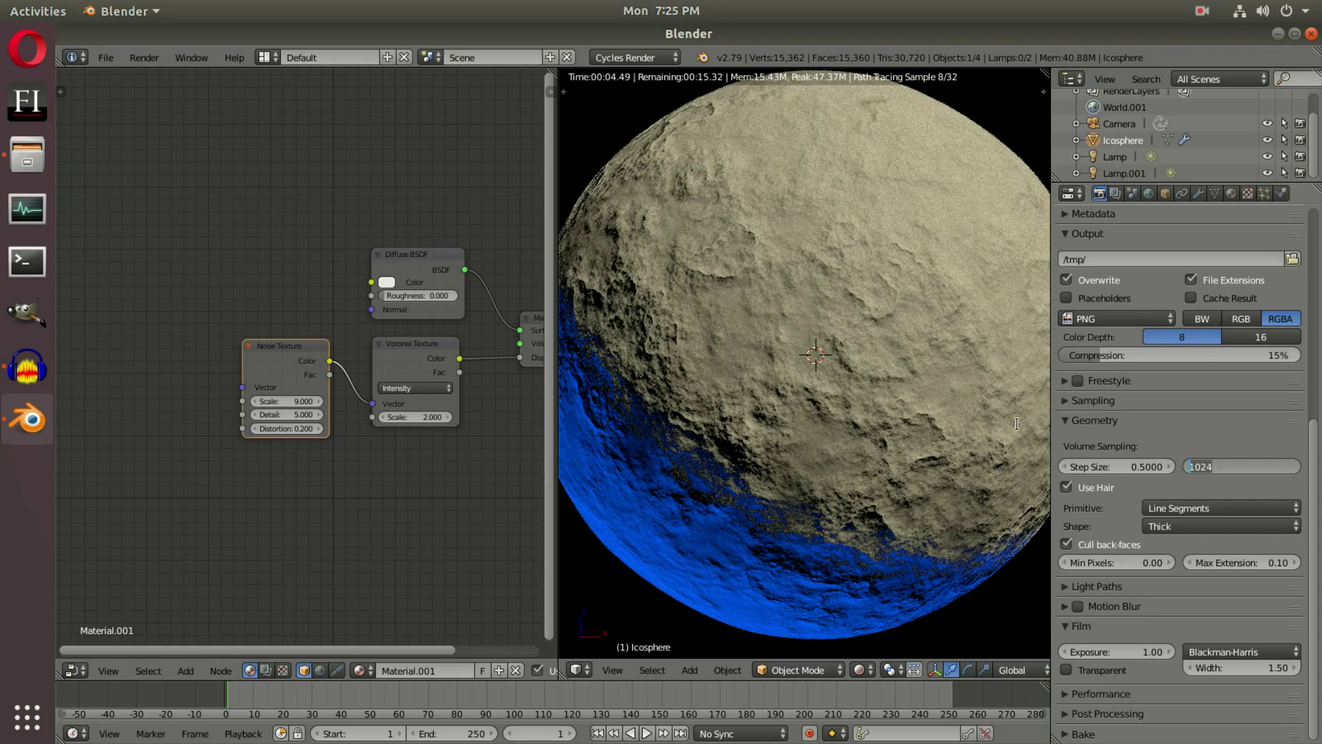
pyautogui.write('1200')
pyautogui.press('Return')
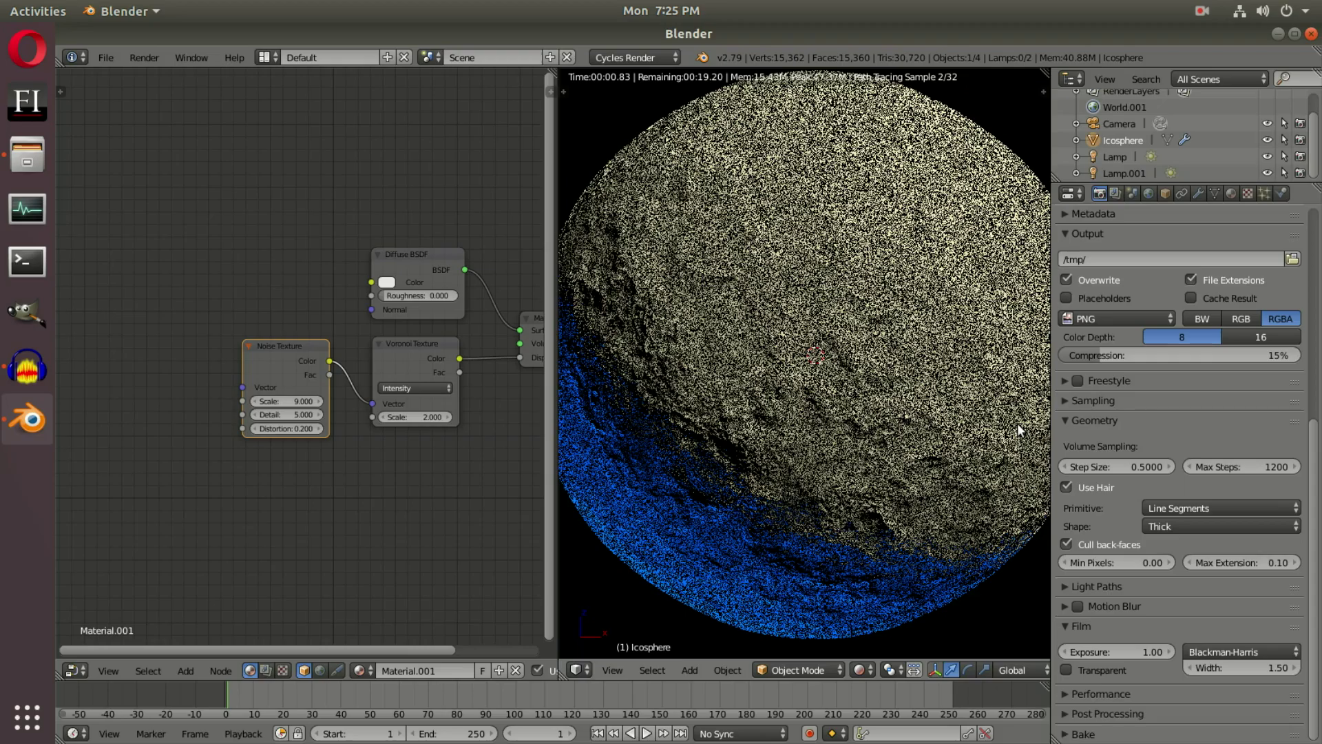
pyautogui.moveTo(401, 448); pyautogui.dragTo(287, 452, button='middle')
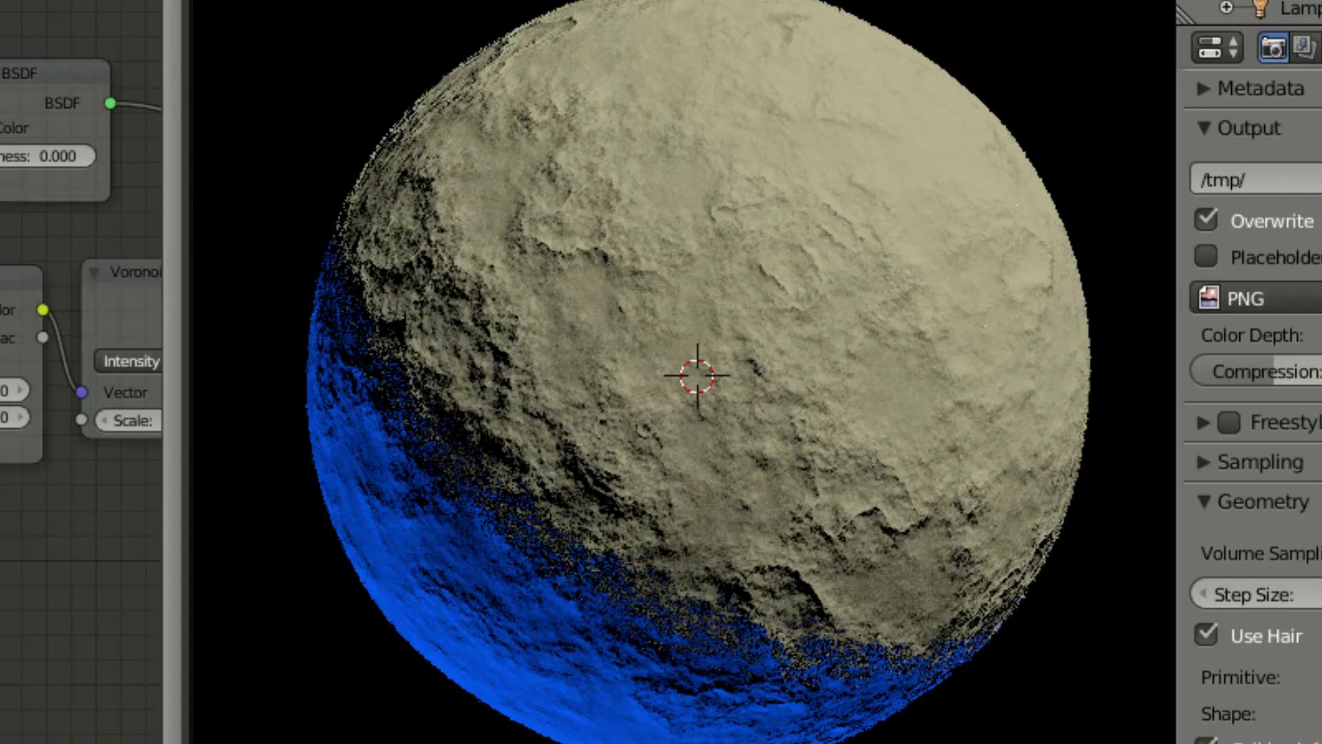